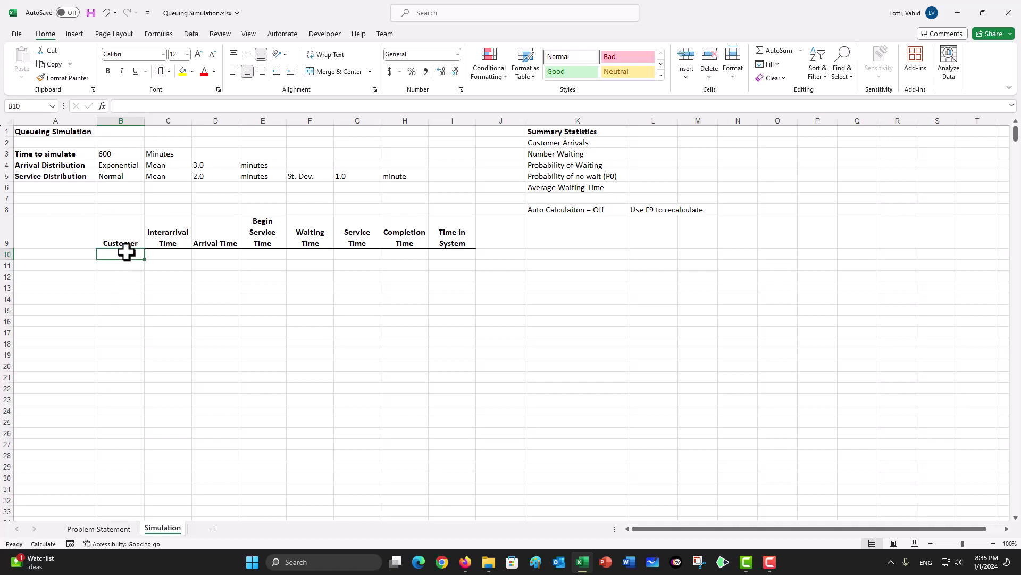
- Number the customers from 1 in B10 and 2 in B11, filling the series down the Customer column for several hundred rows
key(Return)
text(2)
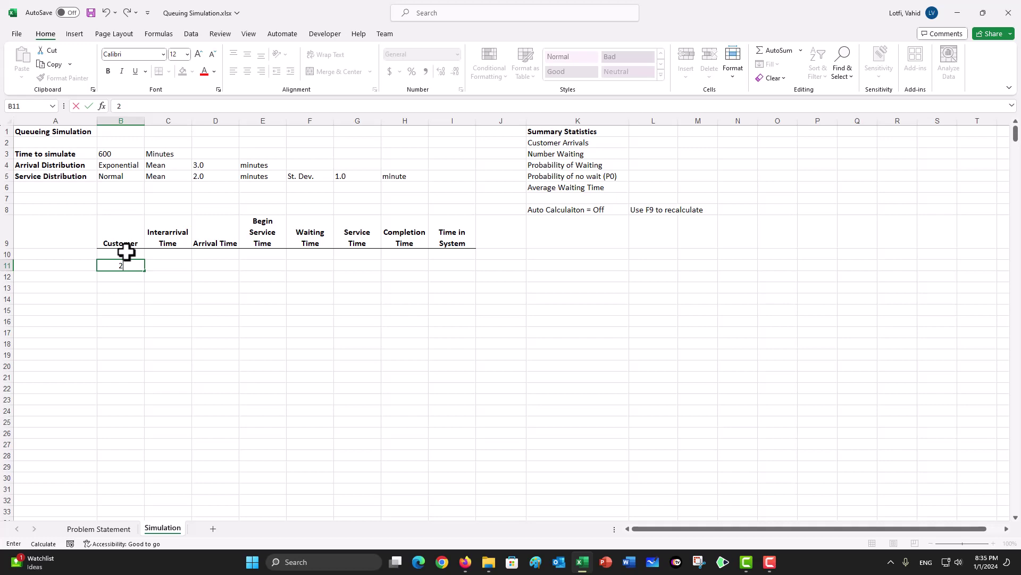
click(126, 252)
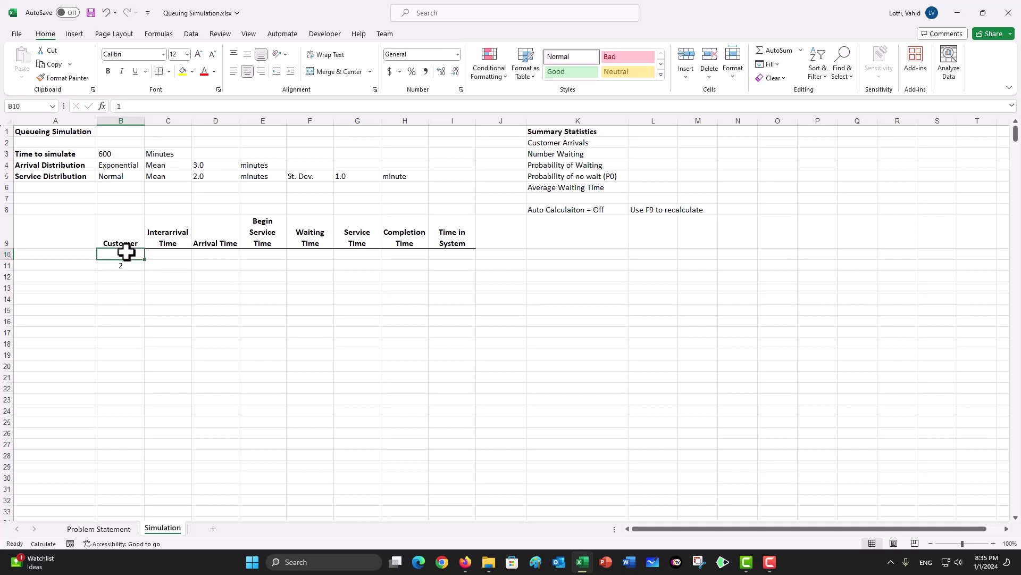
key(shift+Down)
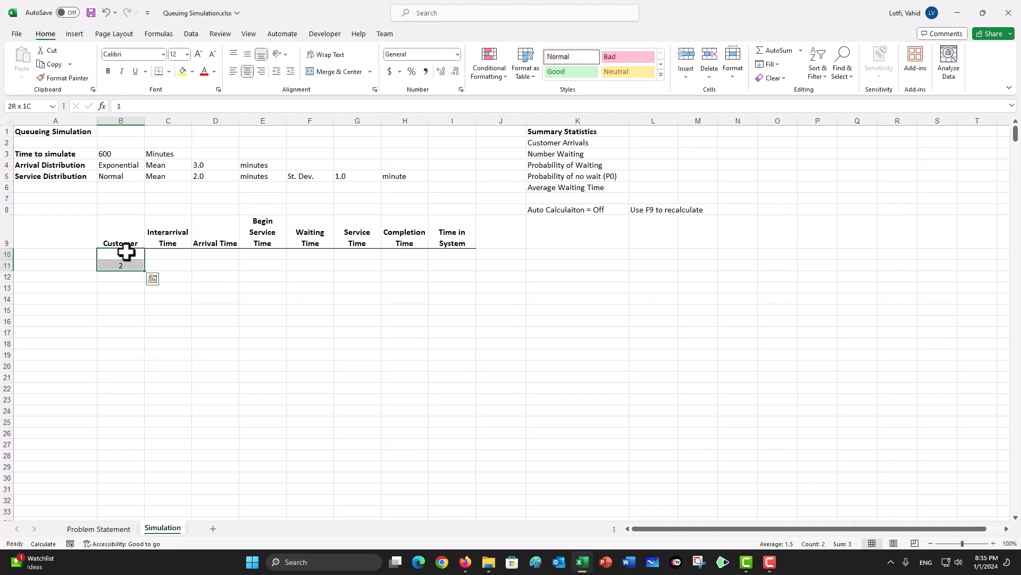
drag(145, 273, 123, 558)
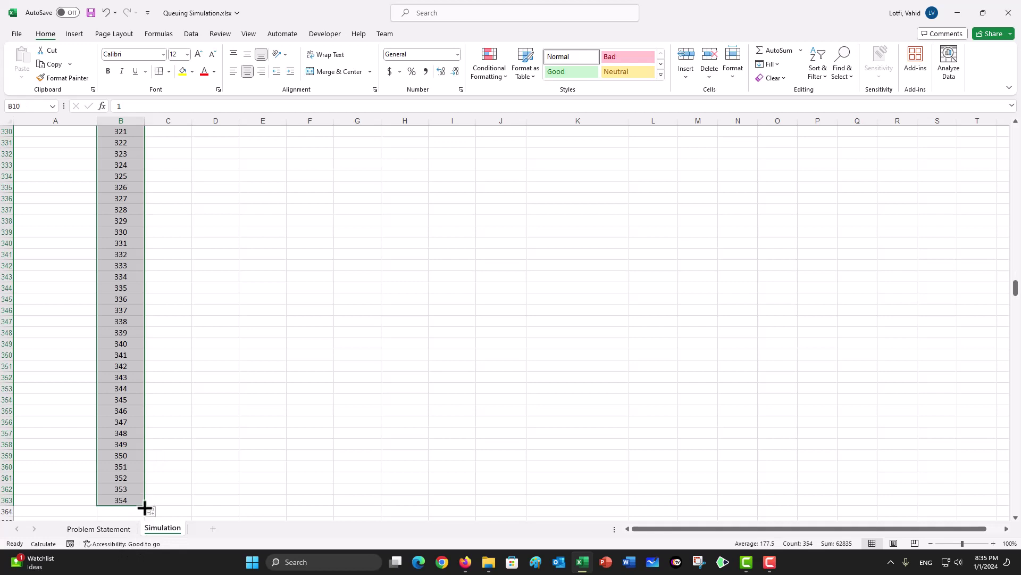
drag(145, 507, 149, 234)
key(ctrl+Up)
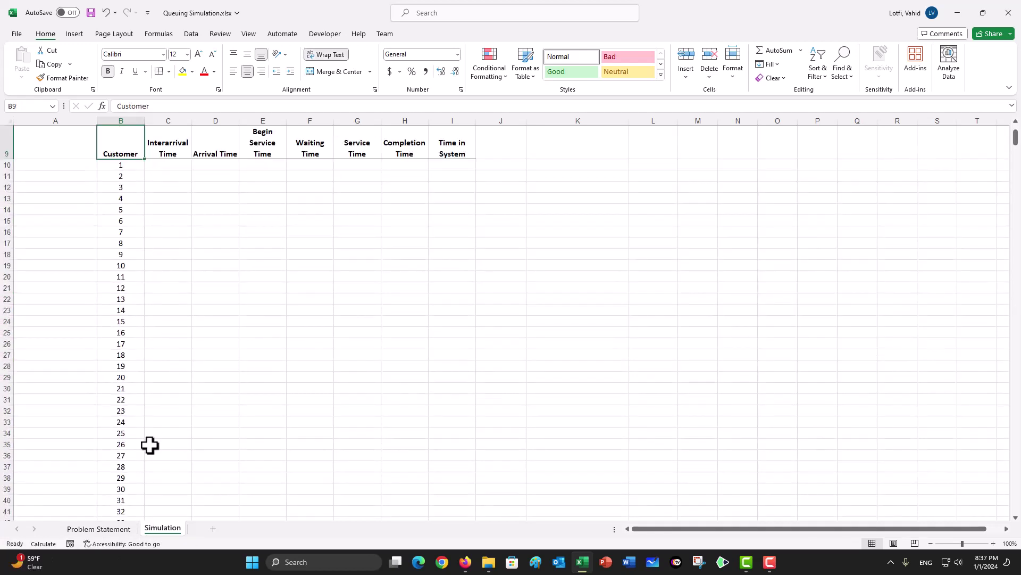
scroll(178, 164, up, 3)
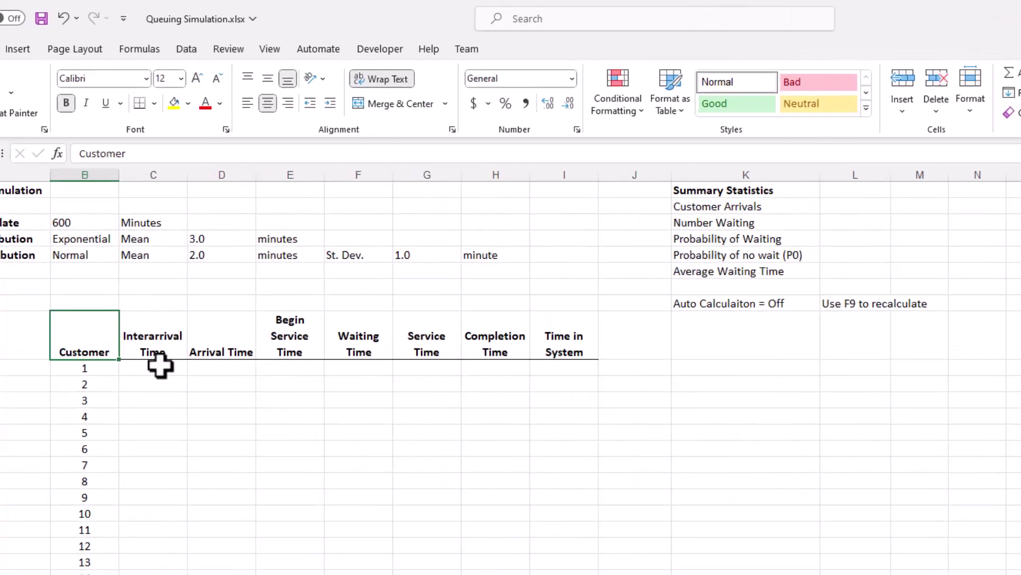
- Enter the first customer's exponential interarrival time in C10 as -$D$4*LN(1- RAND()), using the LN function
click(160, 365)
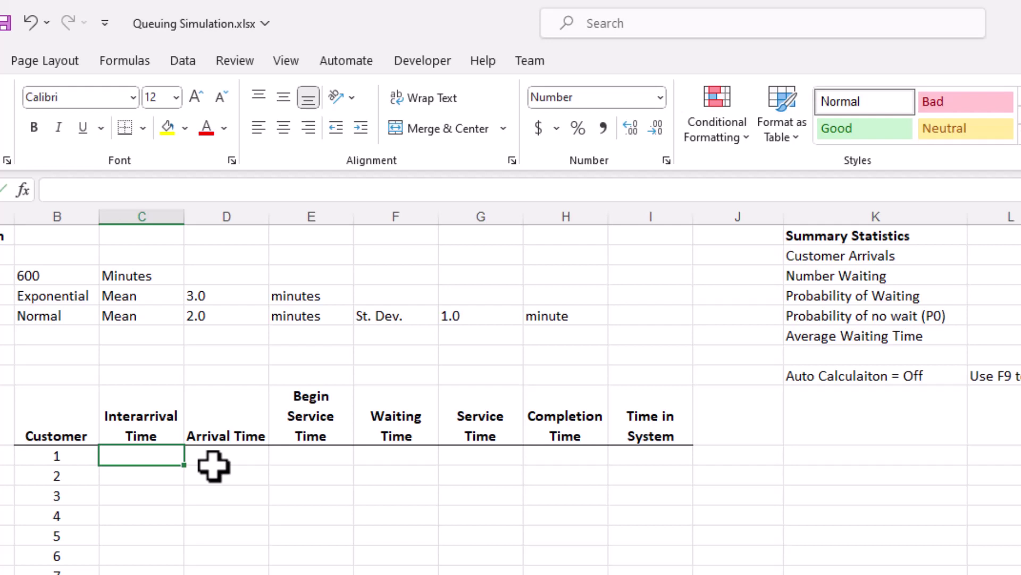
text(-)
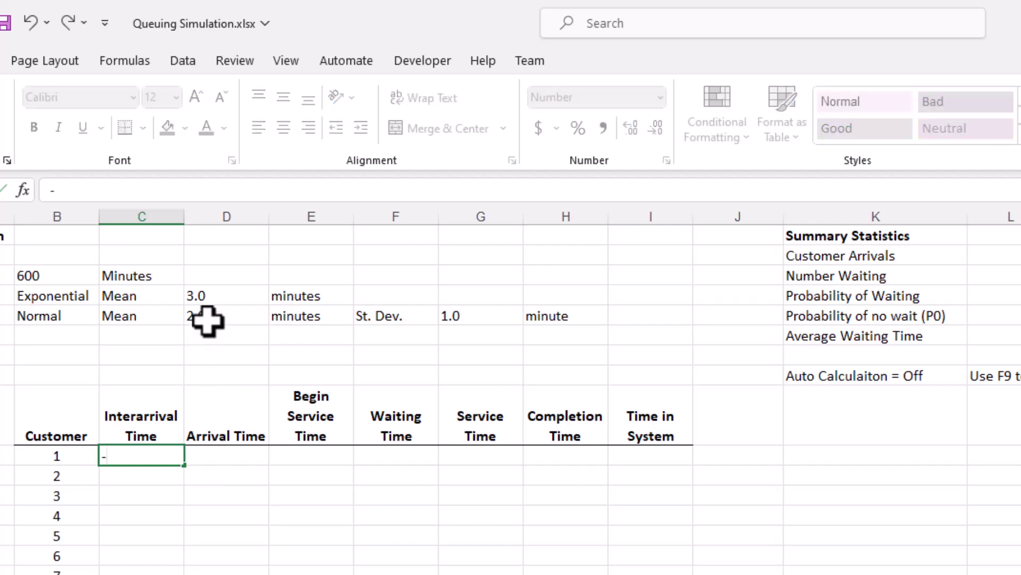
click(207, 297)
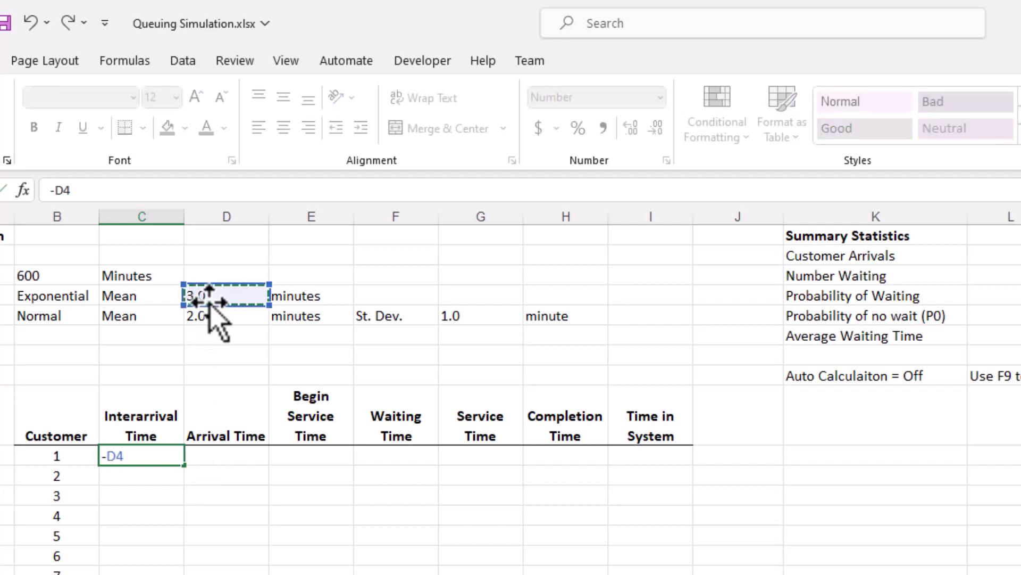
key(F4)
text(*)
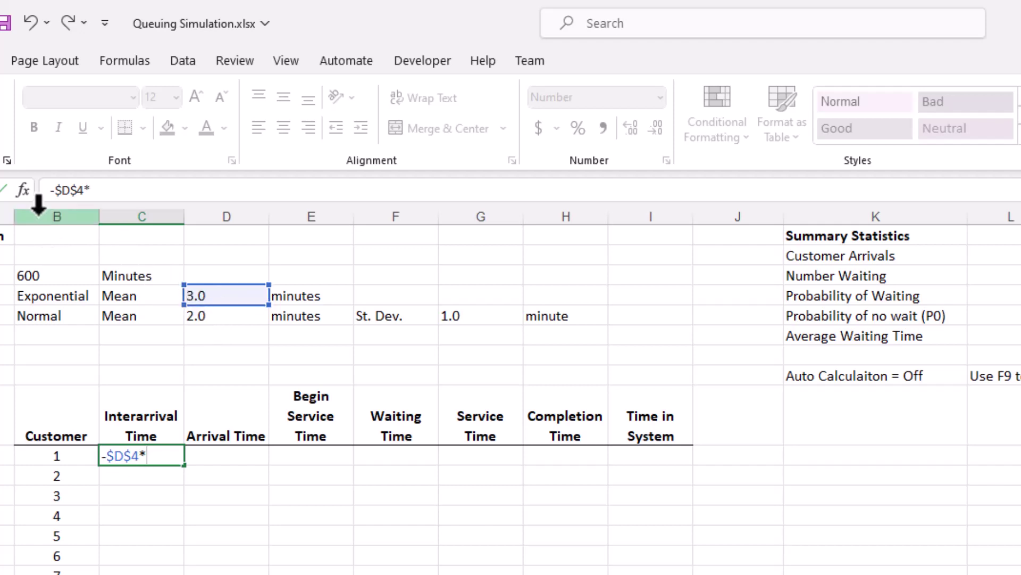
click(23, 190)
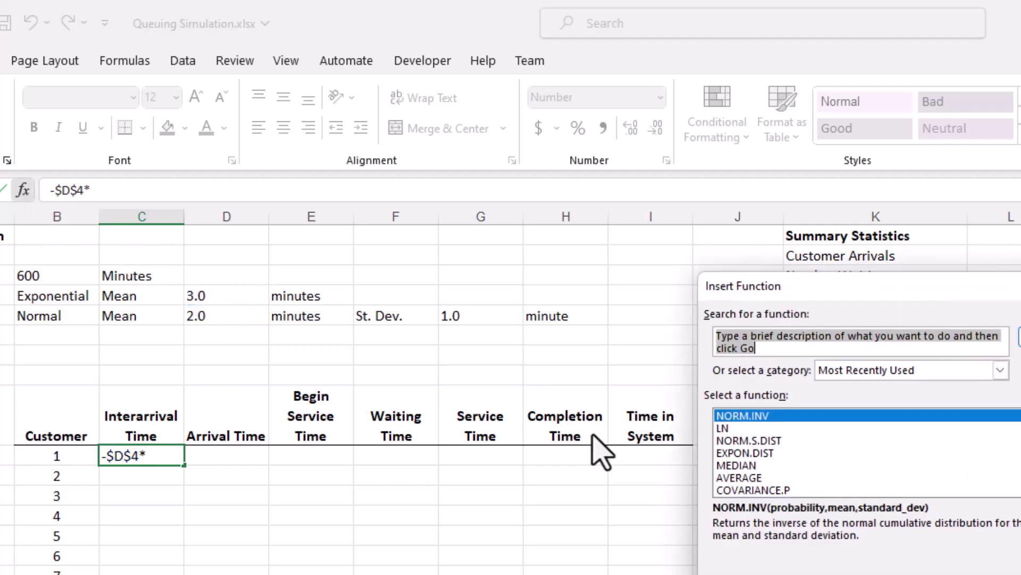
click(723, 429)
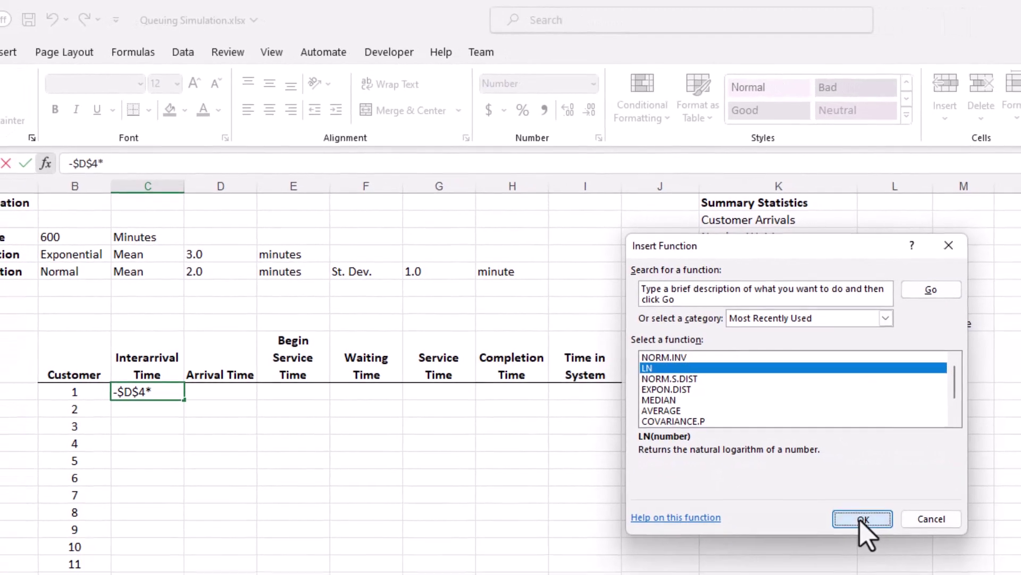
click(859, 520)
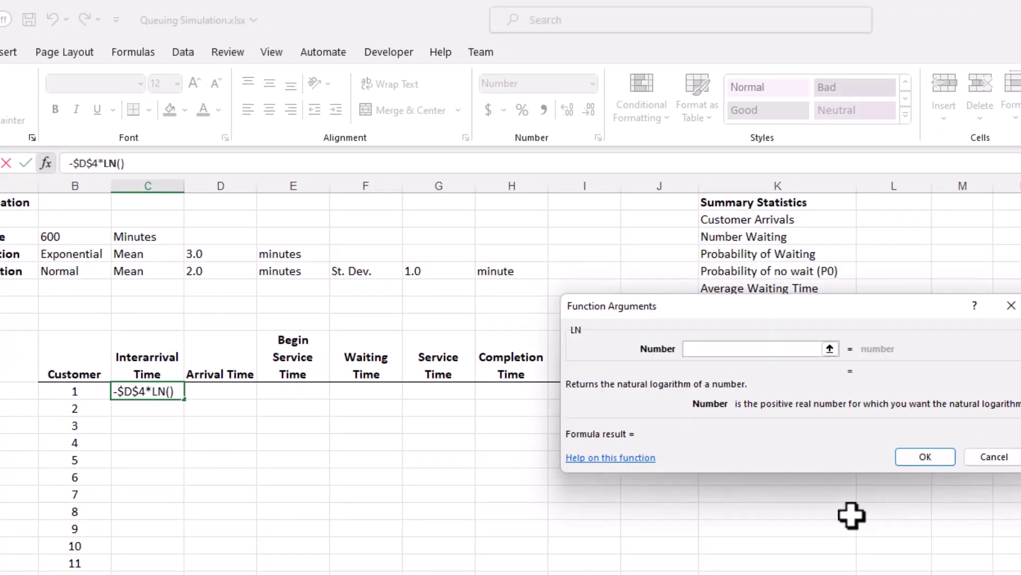
text(1- RA)
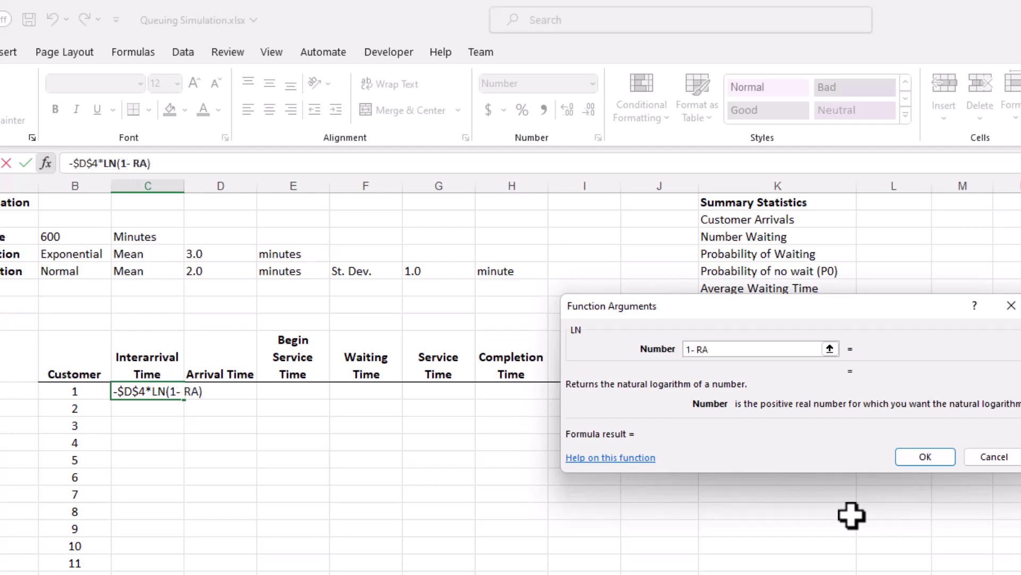
text(ND())
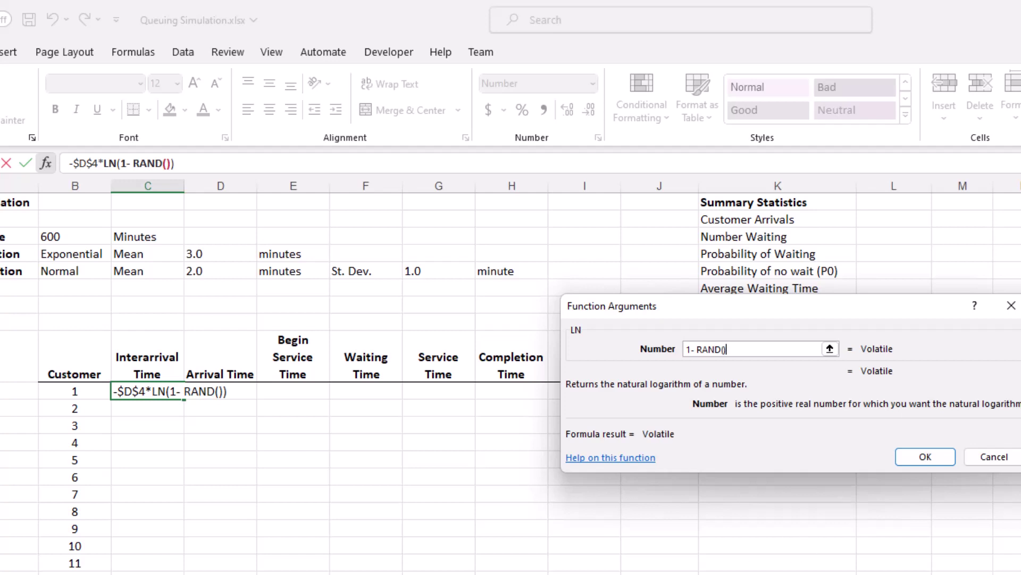
key(Return)
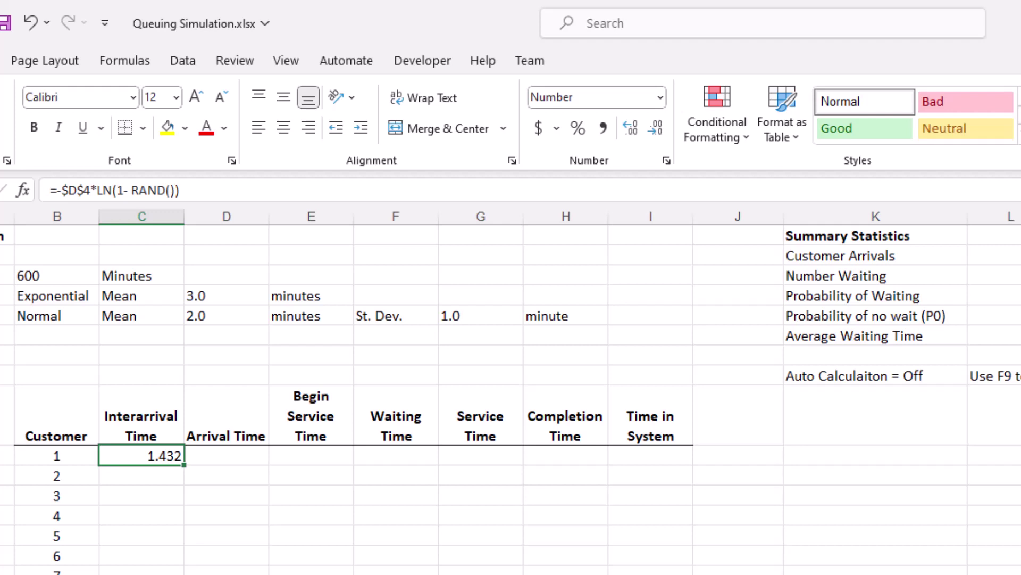
- Set the first customer's arrival time in D10 equal to the interarrival time in C10
click(228, 450)
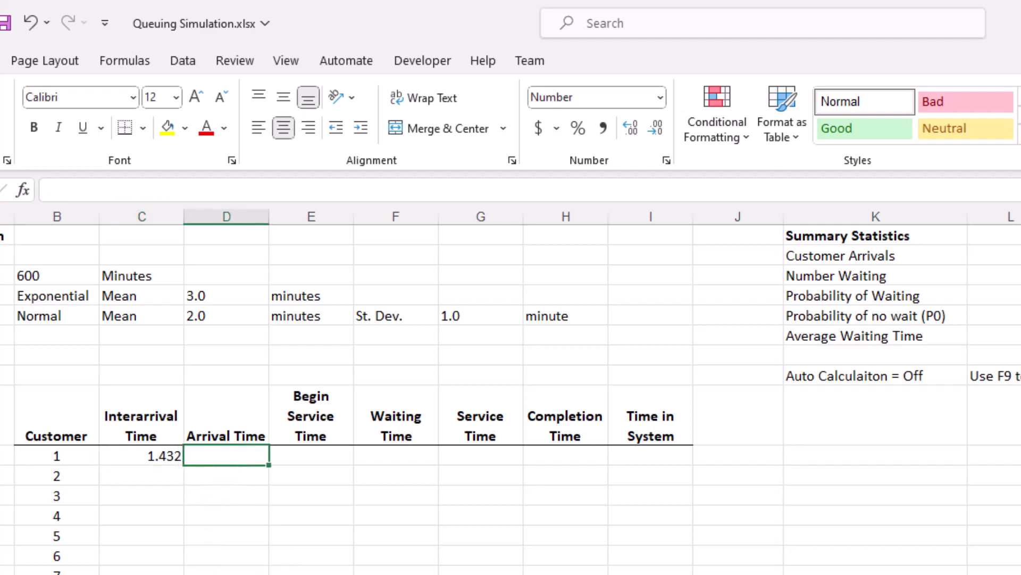
text(=)
key(Left)
key(Return)
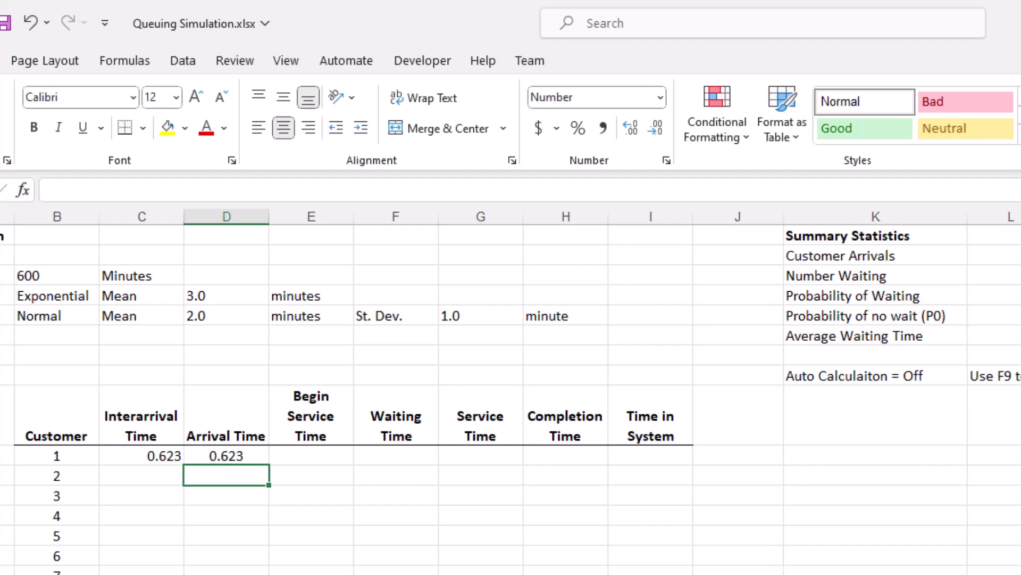
- Set the first customer's begin service time in E10 equal to the arrival time with =D10
click(315, 456)
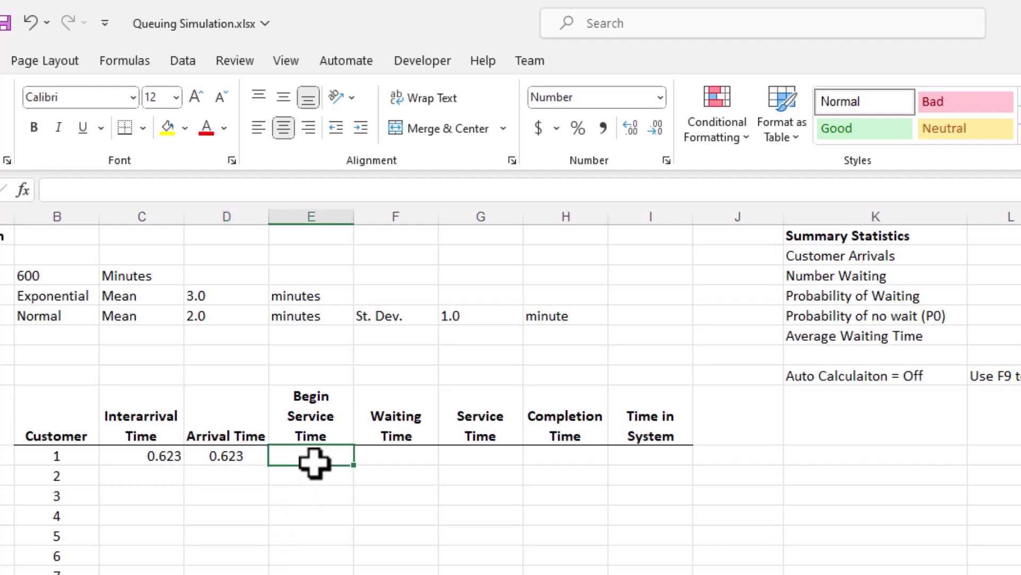
text(=)
key(Left)
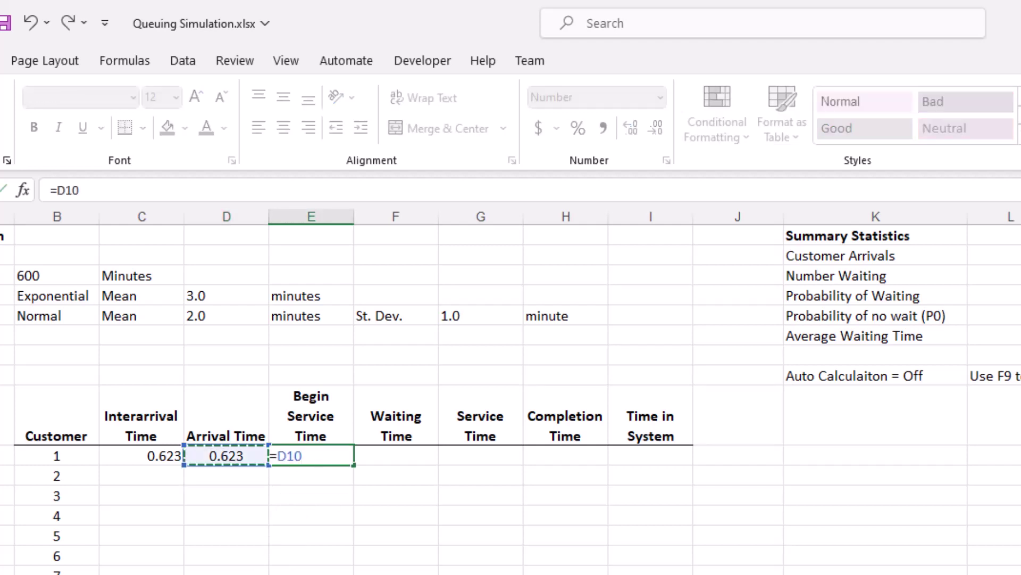
key(Return)
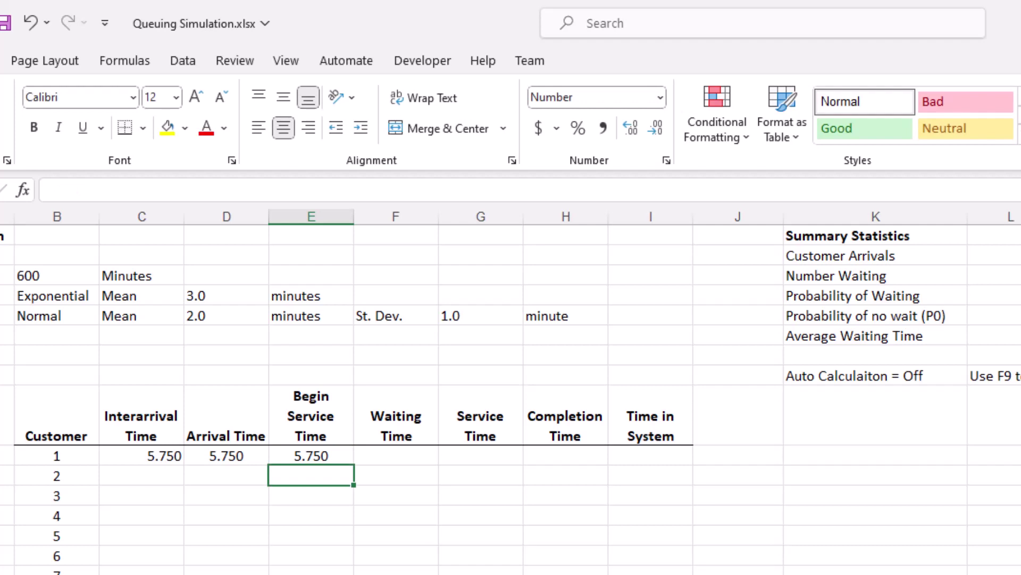
- Calculate the first customer's waiting time in F10 with the formula =E10-D10
click(394, 458)
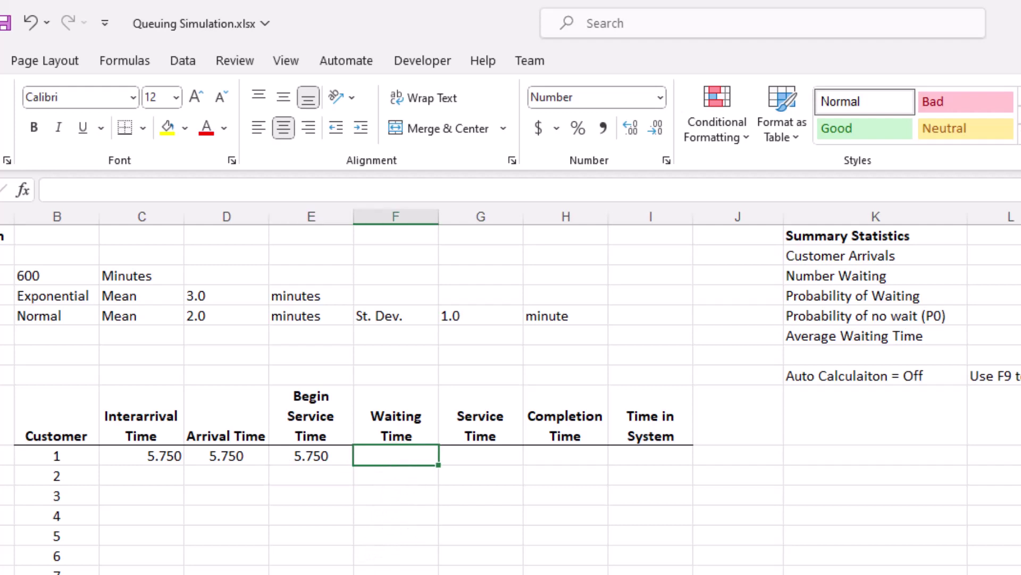
text(=)
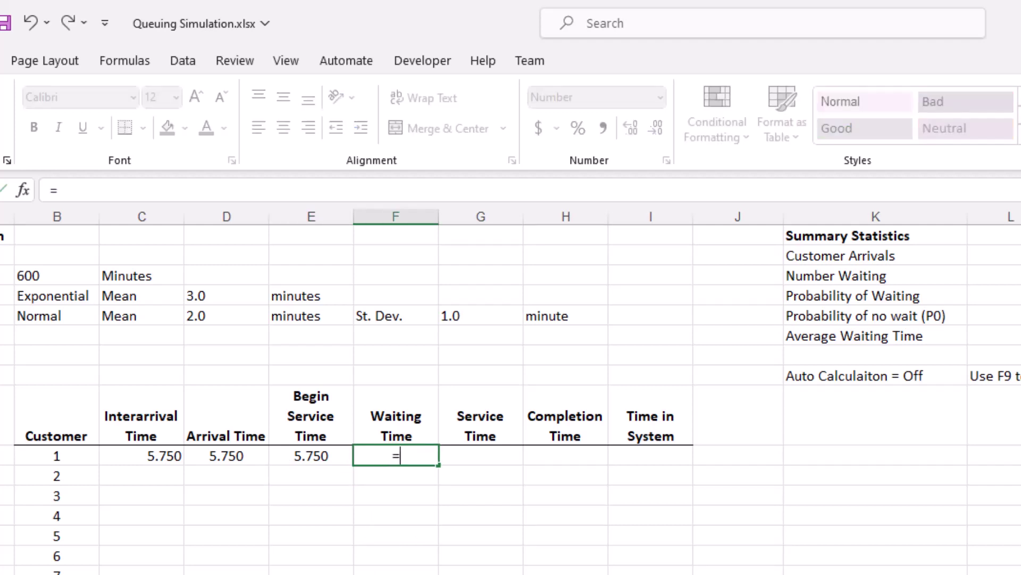
click(311, 453)
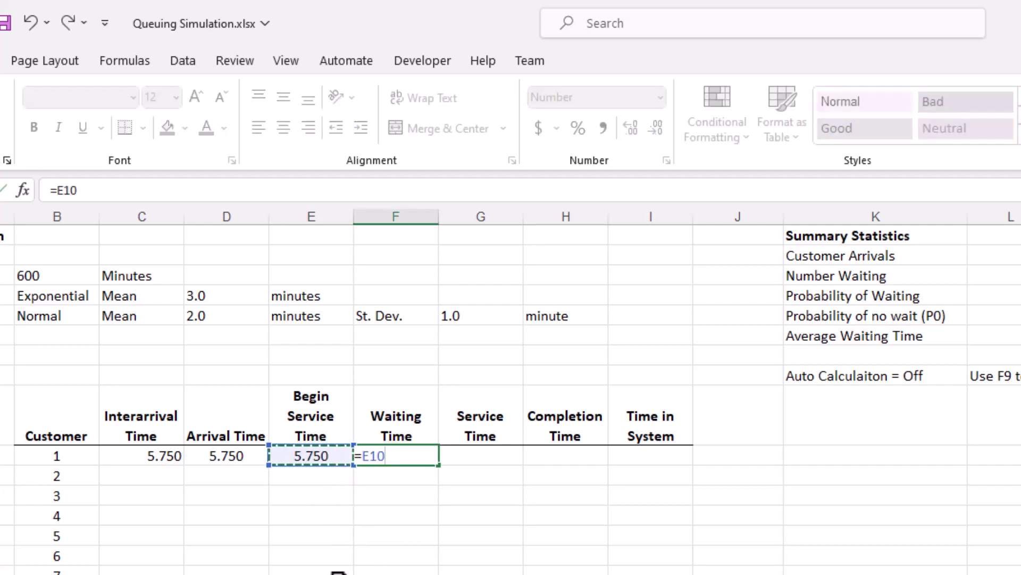
text(-)
click(211, 461)
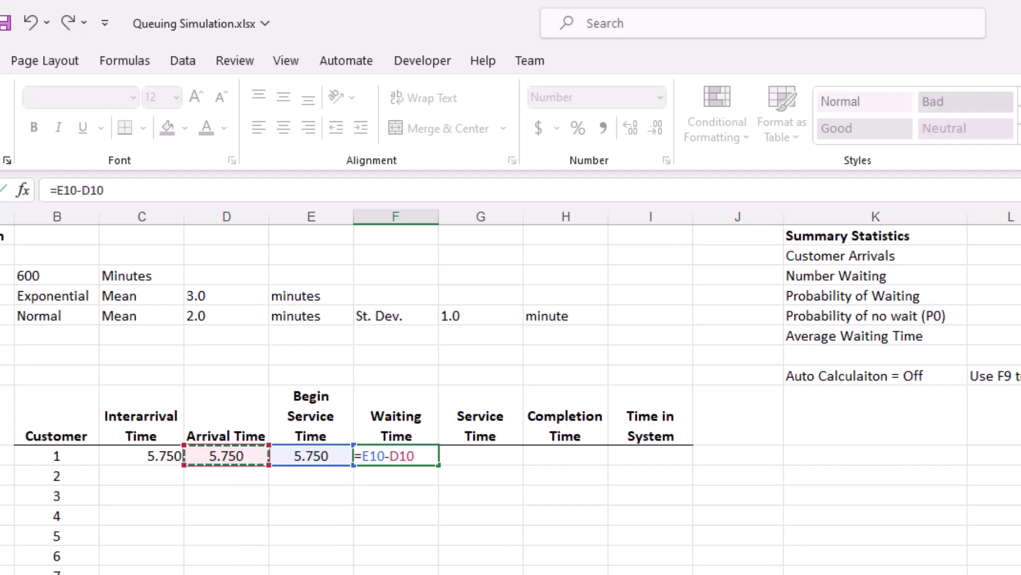
key(Return)
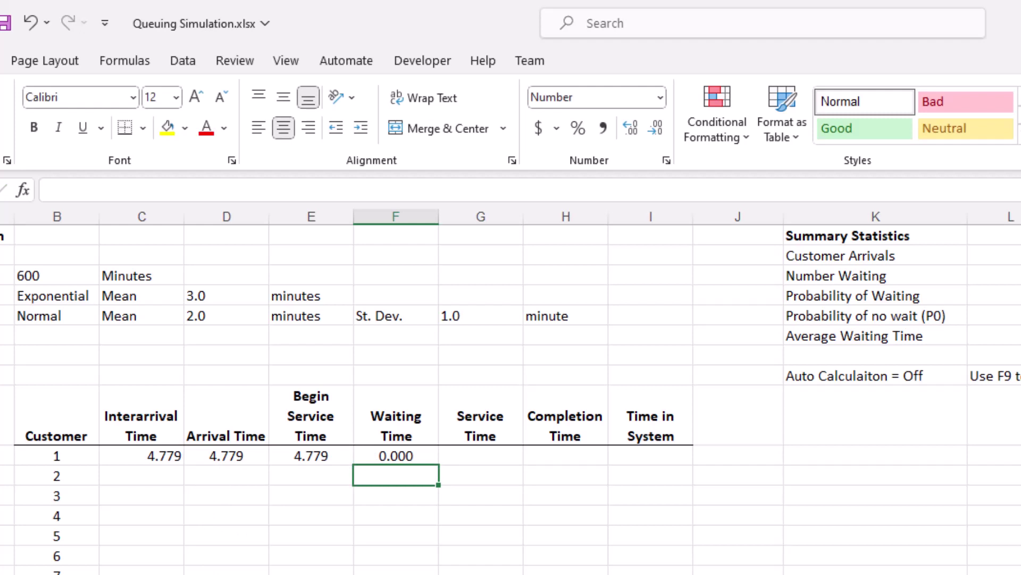
- Begin the first customer's service time in G10 with the NORM.INV function, using RAND() as the probability
click(480, 457)
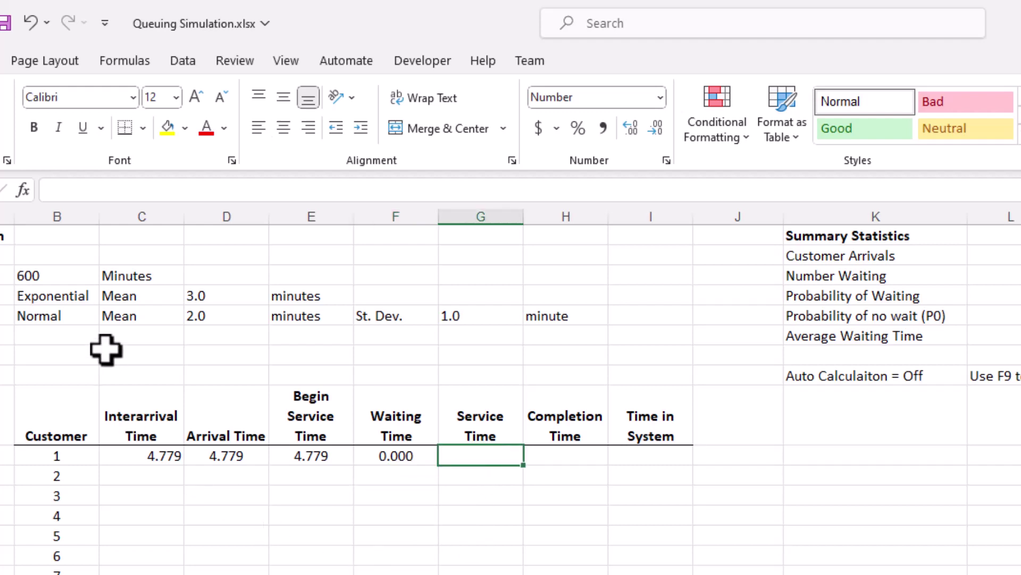
click(23, 190)
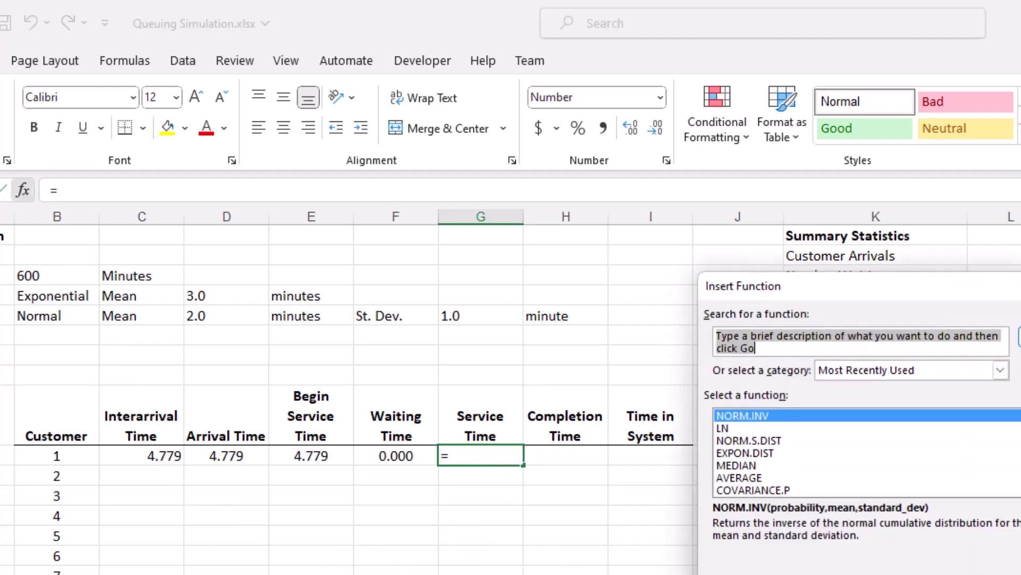
key(Return)
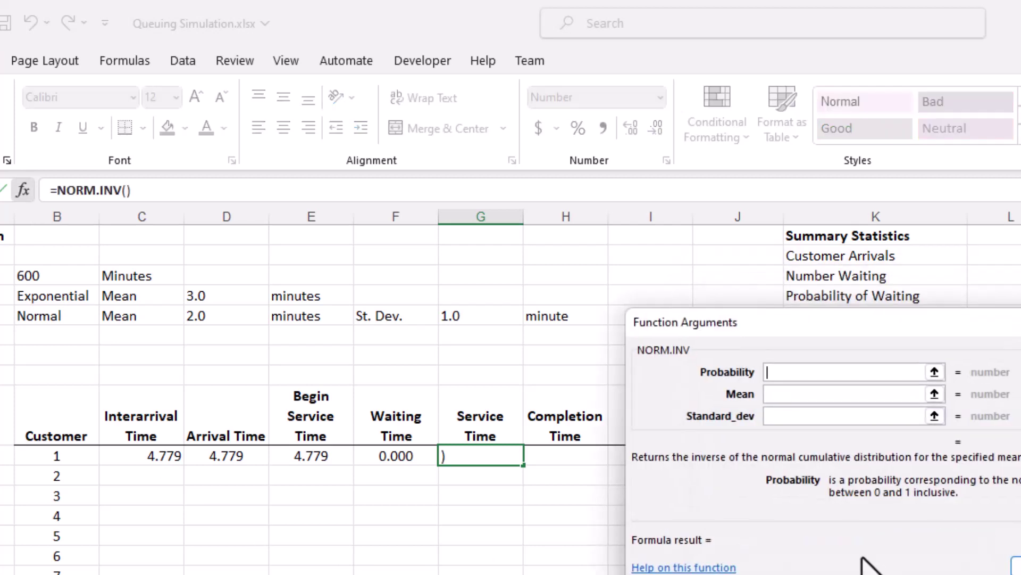
text(R)
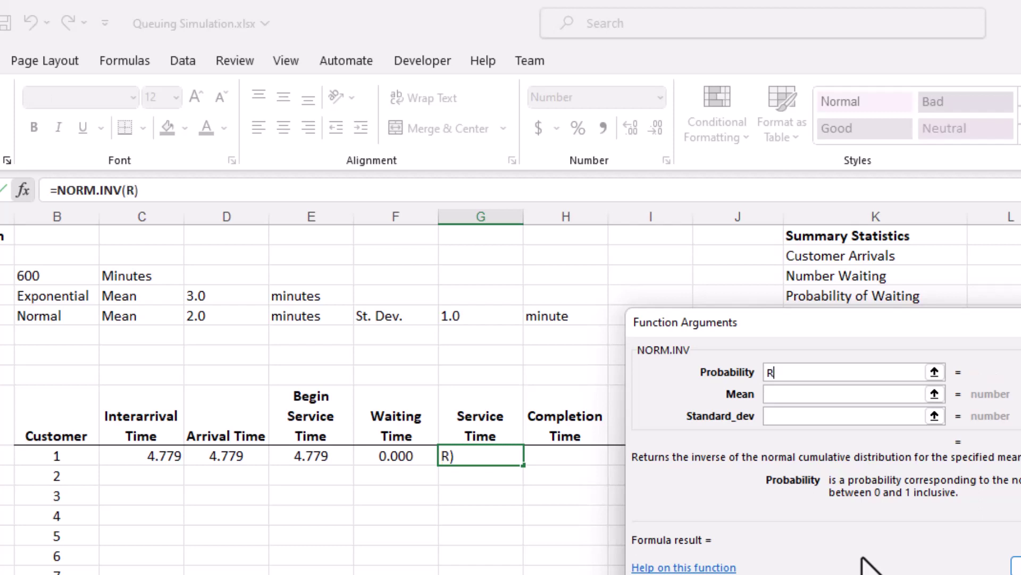
text(AND)
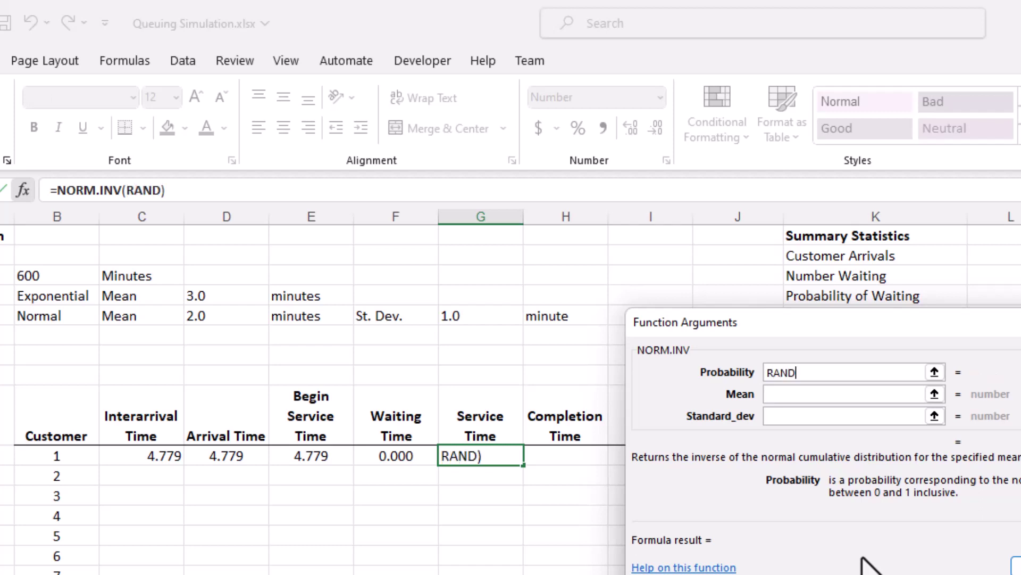
text(())
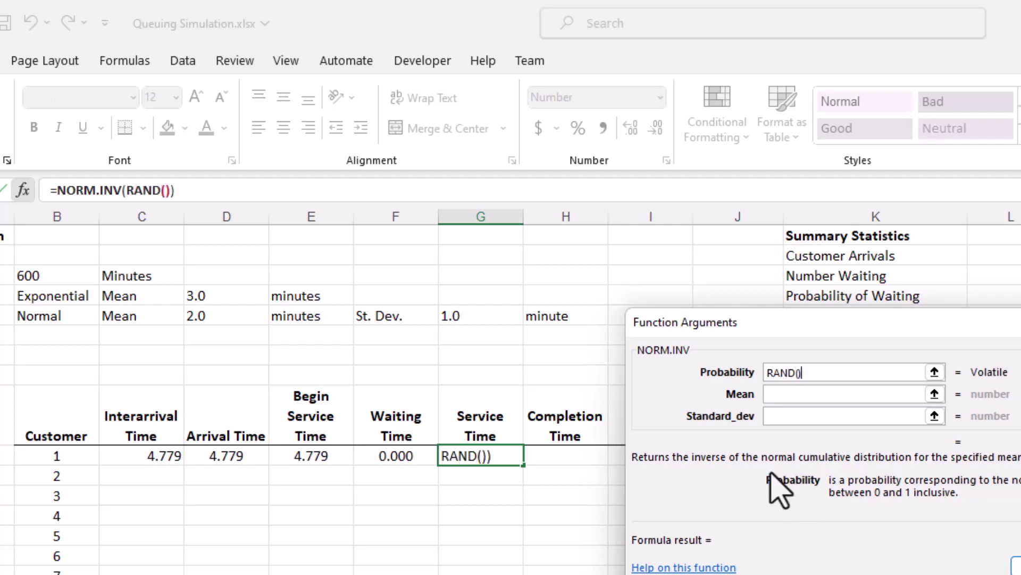
- Complete the NORM.INV arguments in G10 with $D$5 as the mean and $G$5 as the standard deviation
click(773, 394)
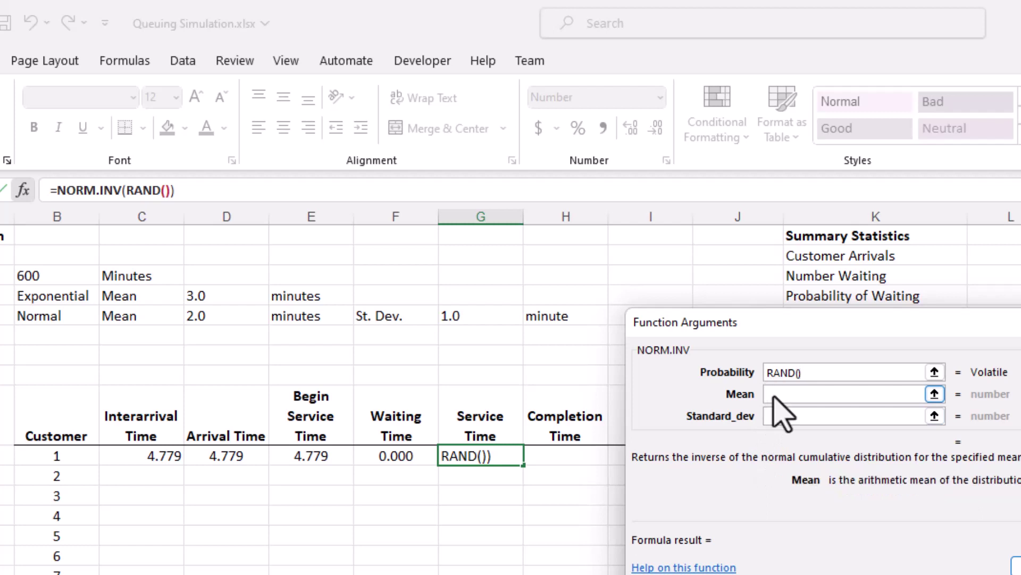
click(217, 319)
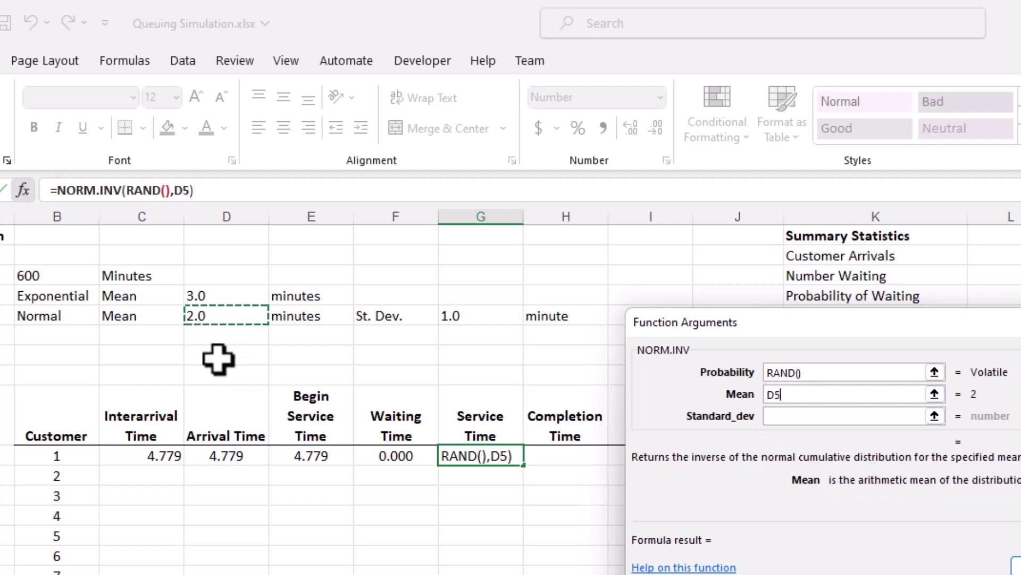
key(F4)
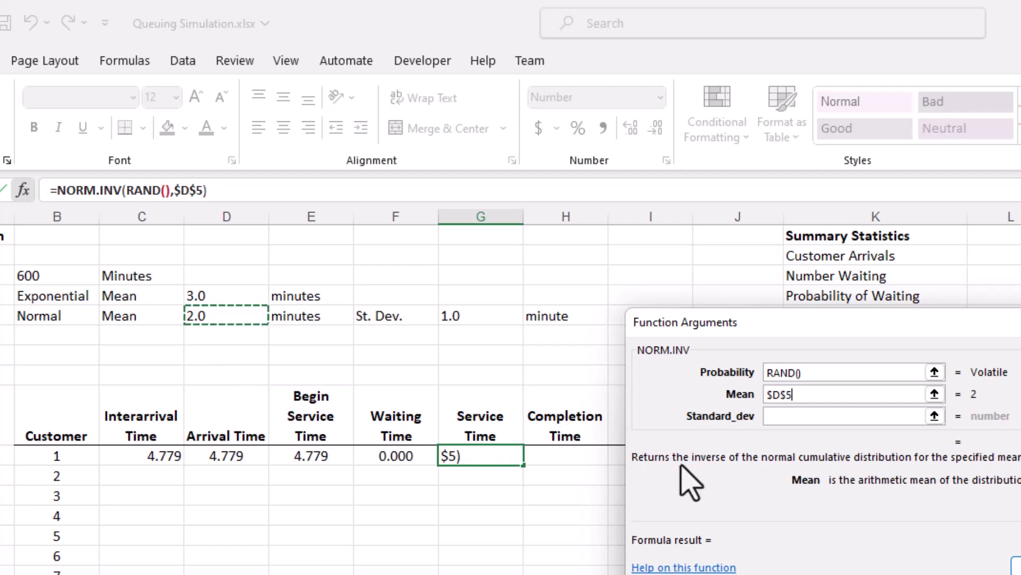
click(774, 418)
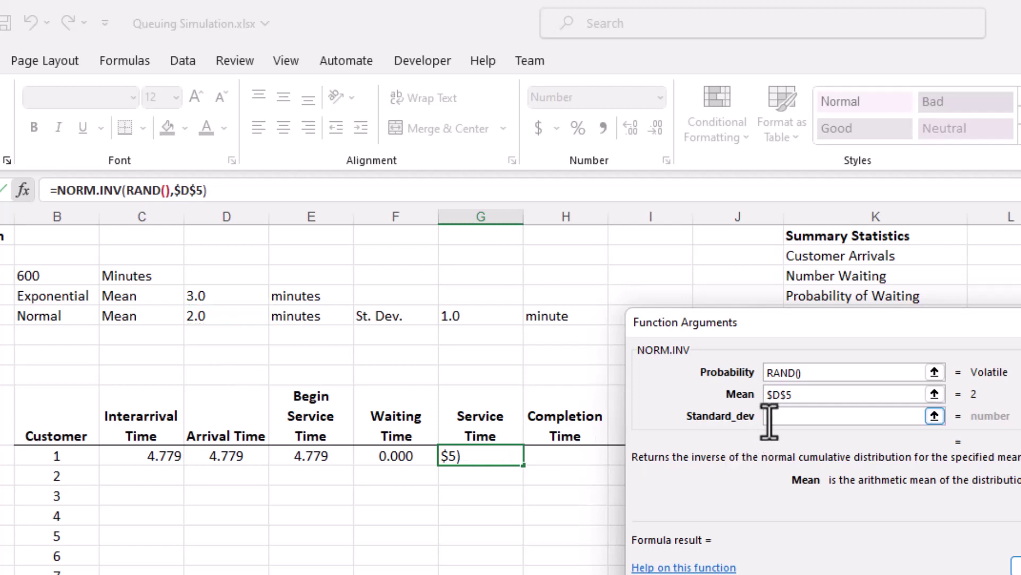
click(486, 319)
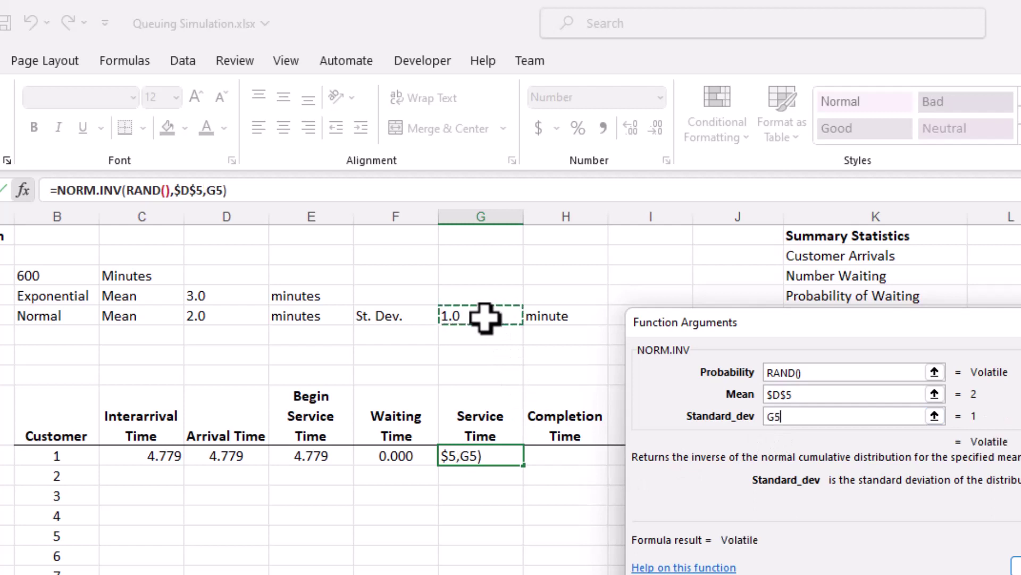
key(F4)
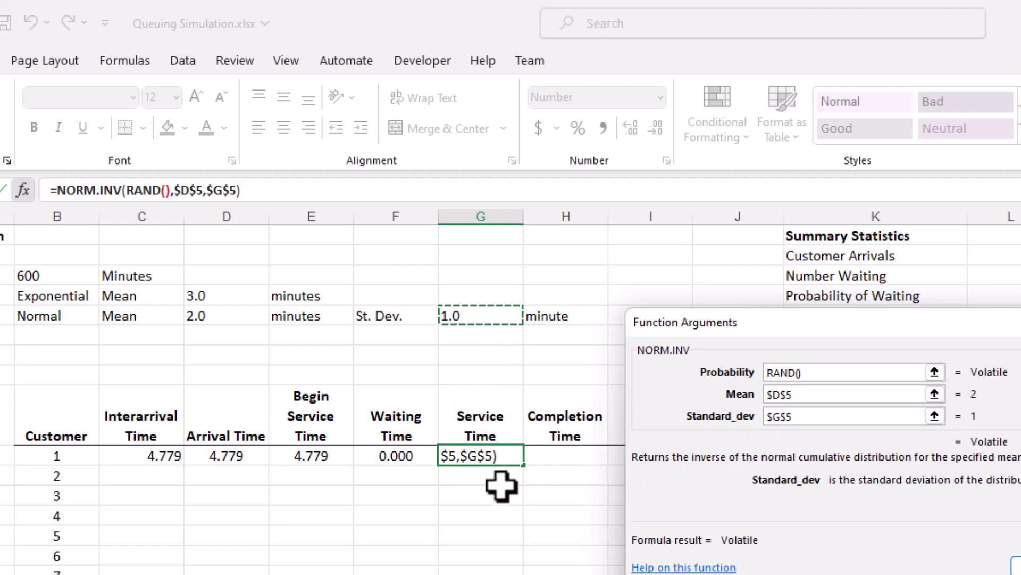
click(1013, 565)
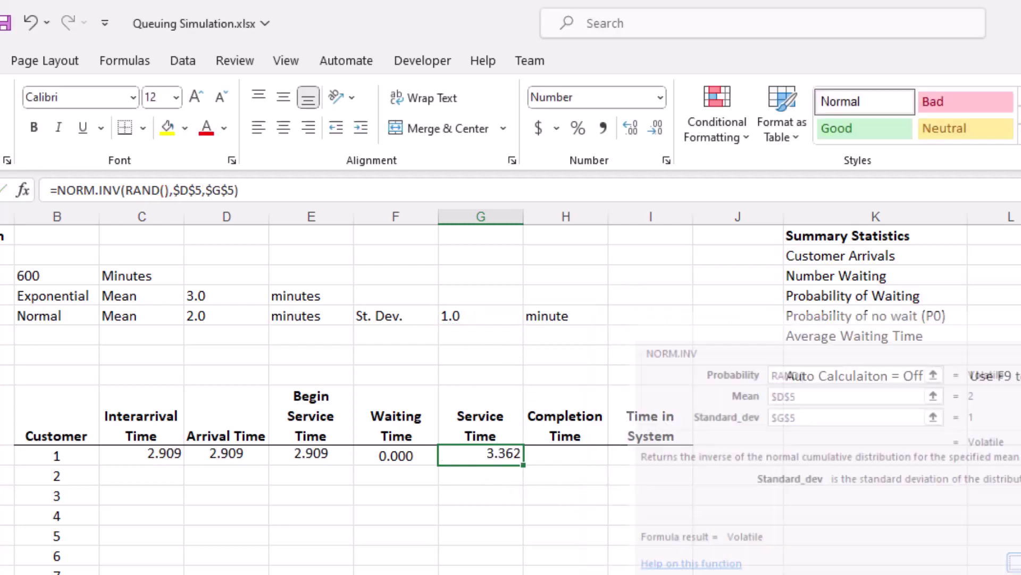
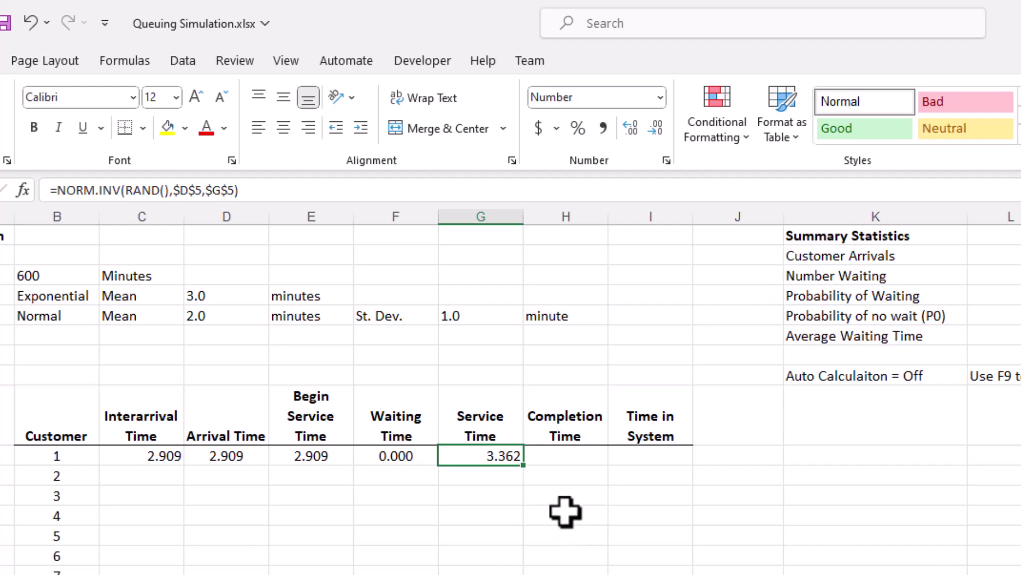
- Calculate the first customer's completion time in H10 with the formula =E10+G10
click(551, 460)
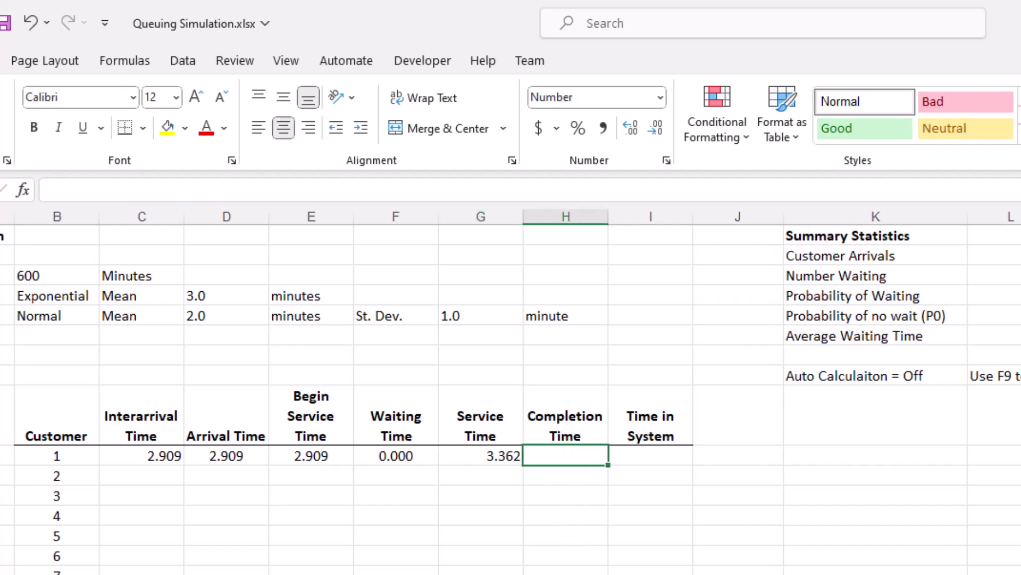
text(=)
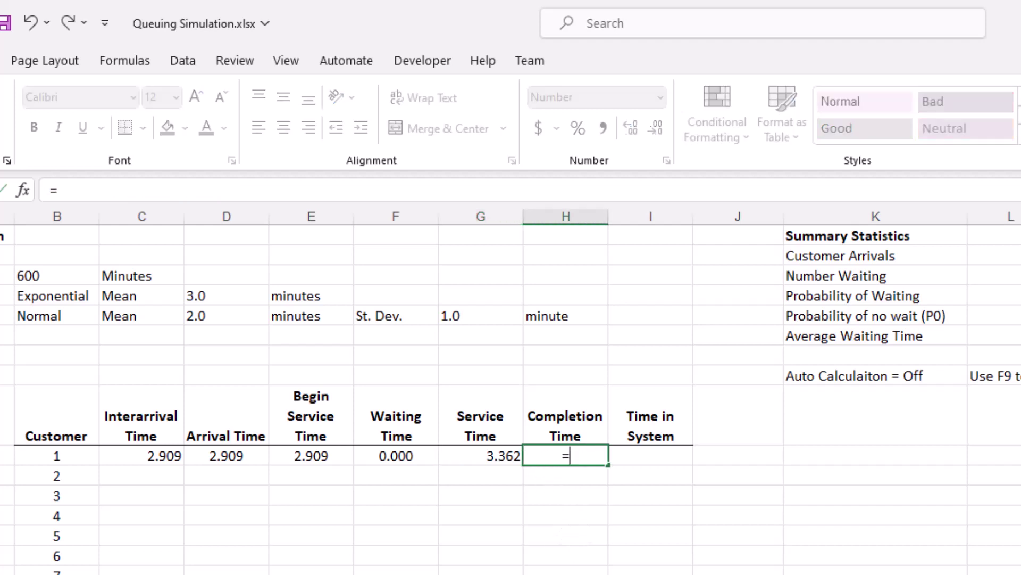
click(310, 457)
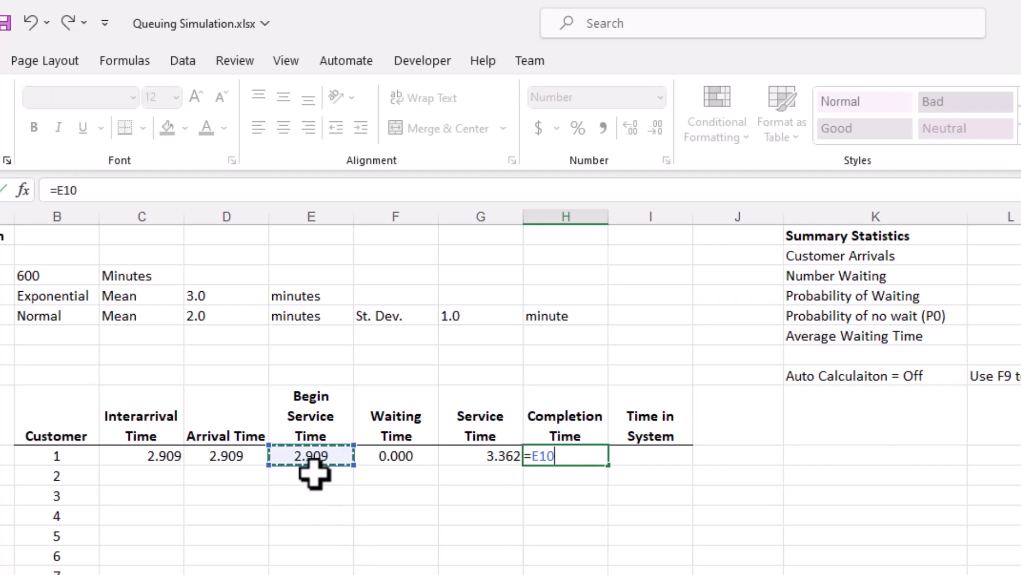
text(+)
click(470, 452)
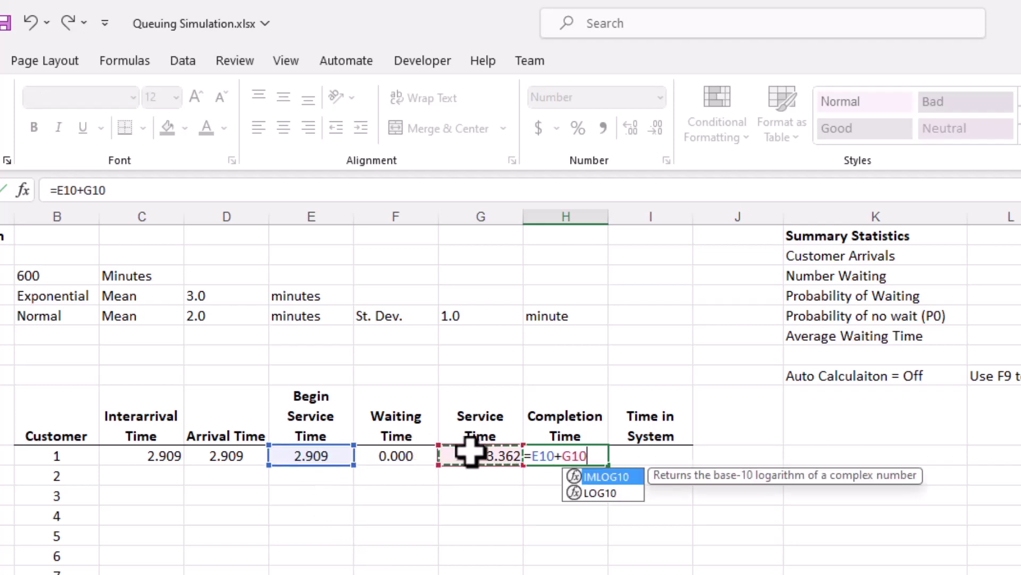
key(Return)
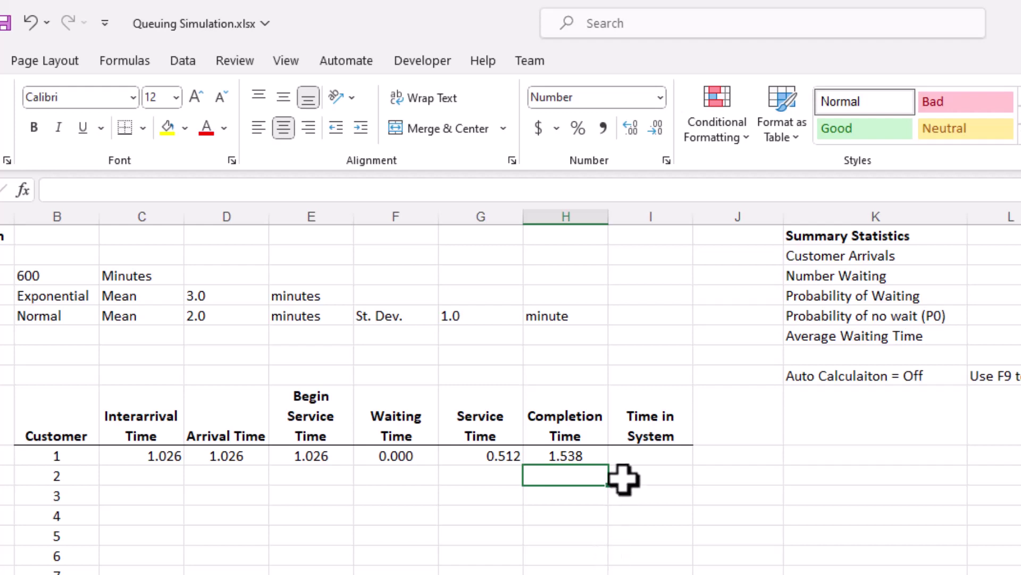
- Calculate the first customer's time in system in I10 with the formula =H10-D10
click(632, 455)
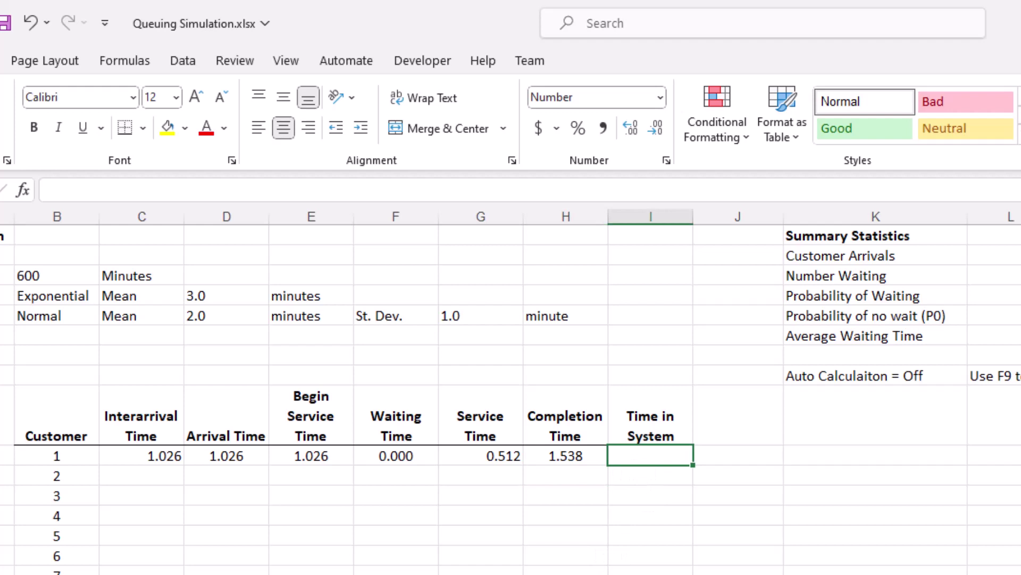
text(=)
click(571, 454)
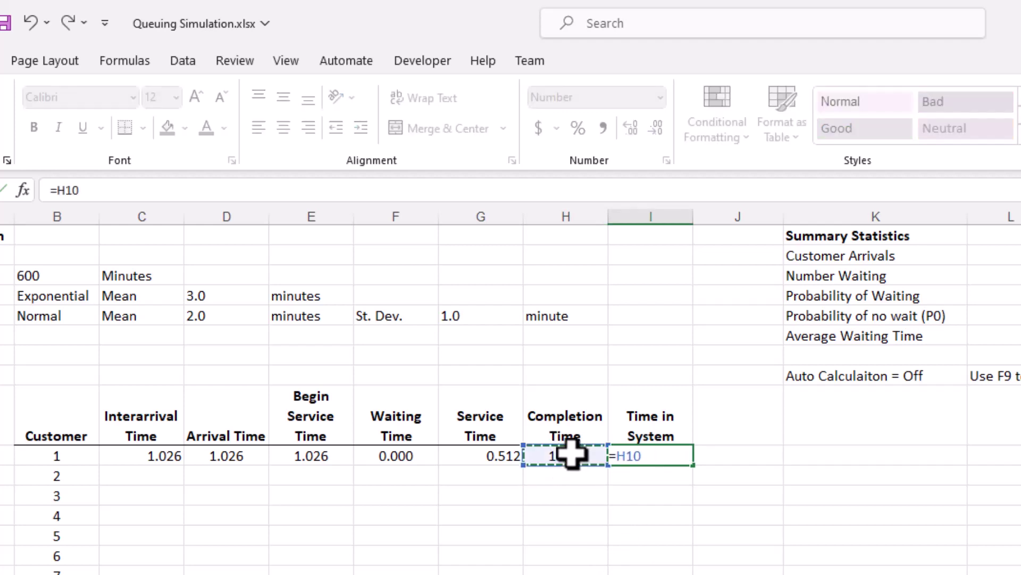
text(-)
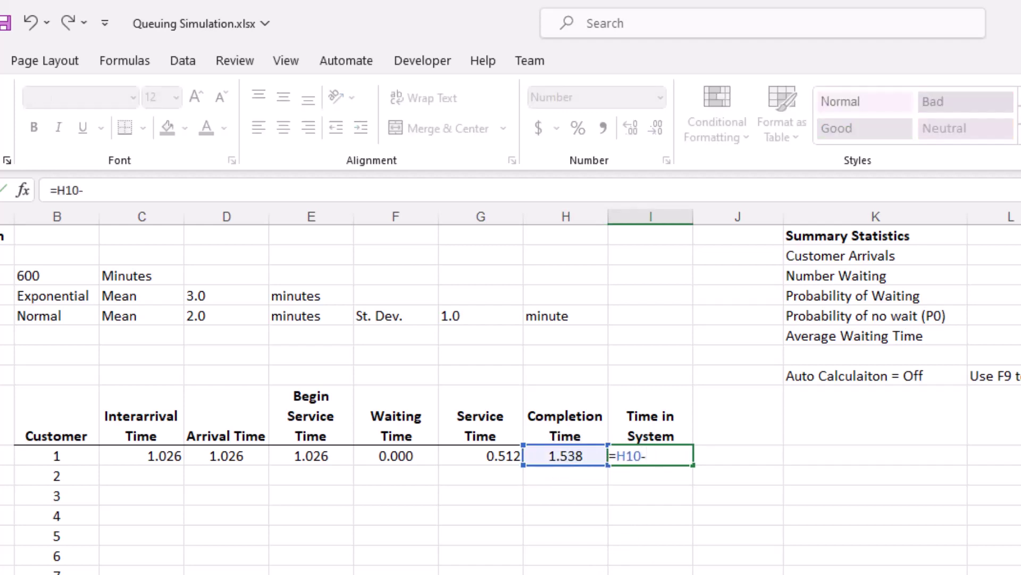
click(244, 458)
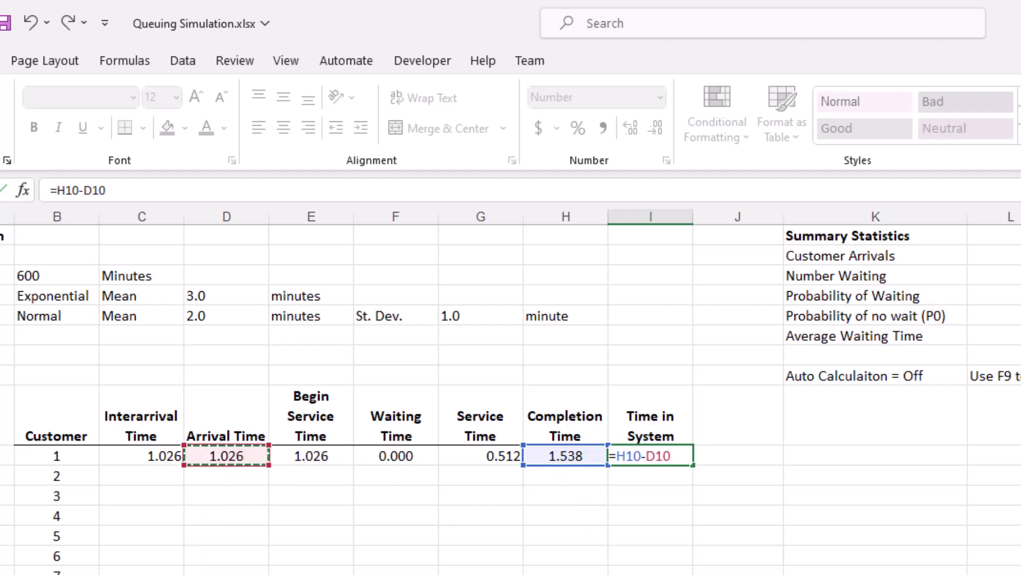
key(Return)
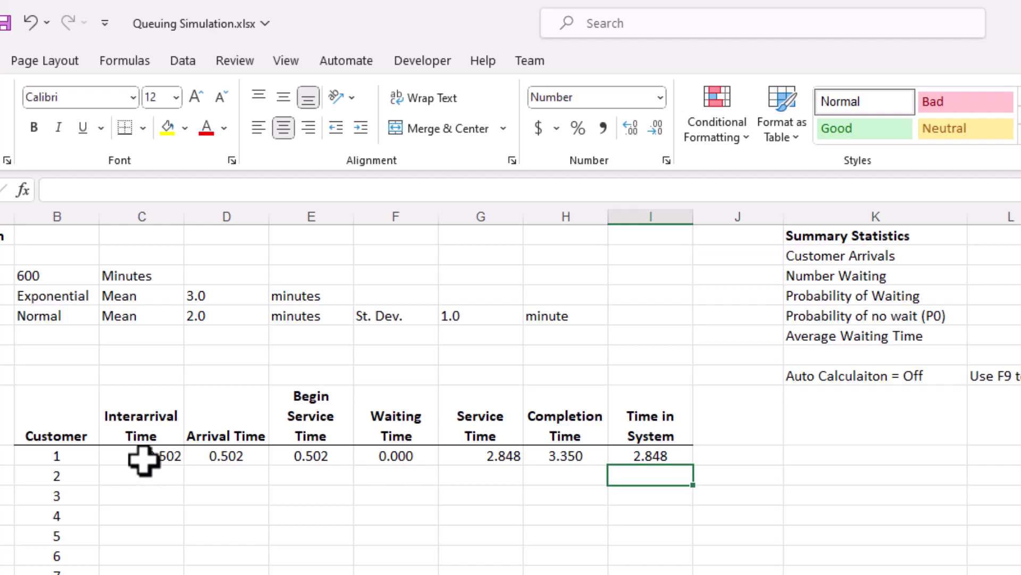
- Fill the interarrival time formula from C10 down to C11 and calculate the second customer's arrival time in D11 as =D10+C11
click(144, 459)
drag(190, 467, 189, 482)
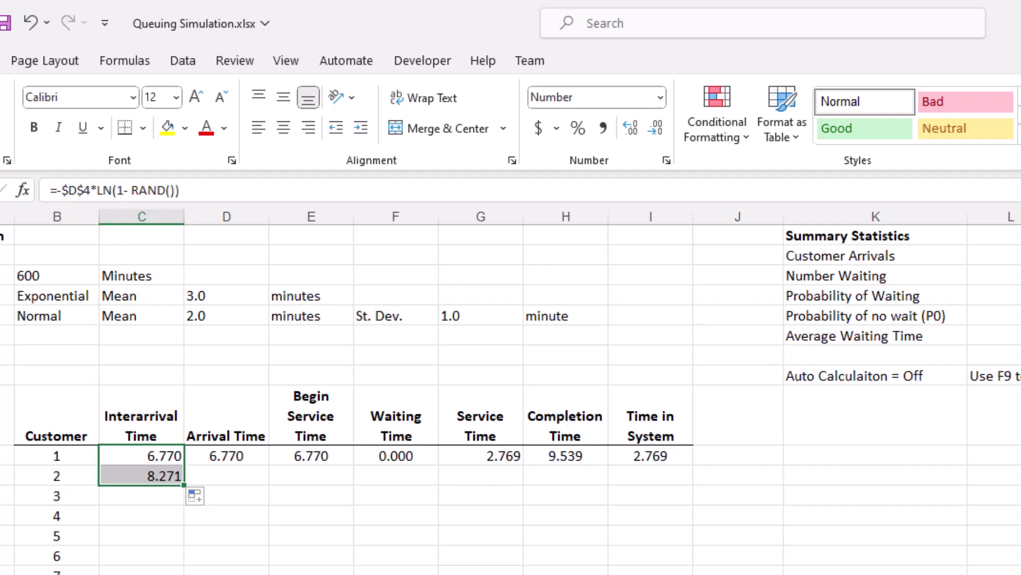
click(237, 479)
text(=)
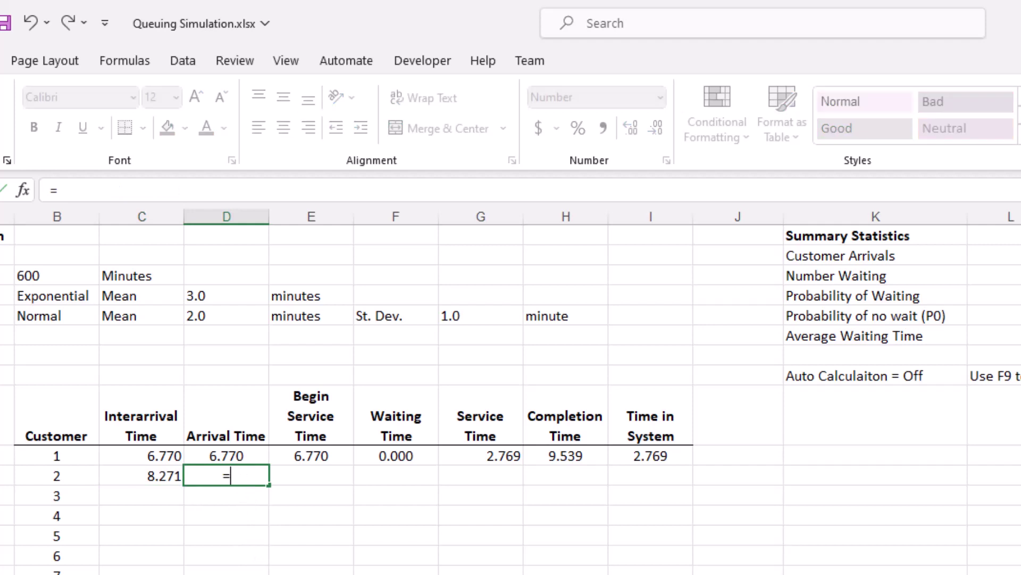
click(228, 457)
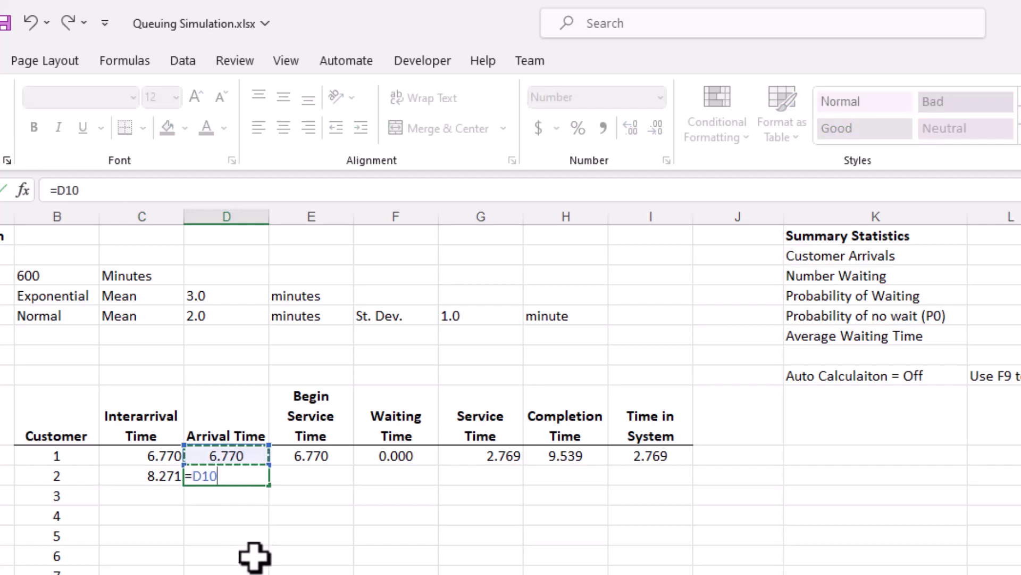
text(+)
click(159, 478)
key(Return)
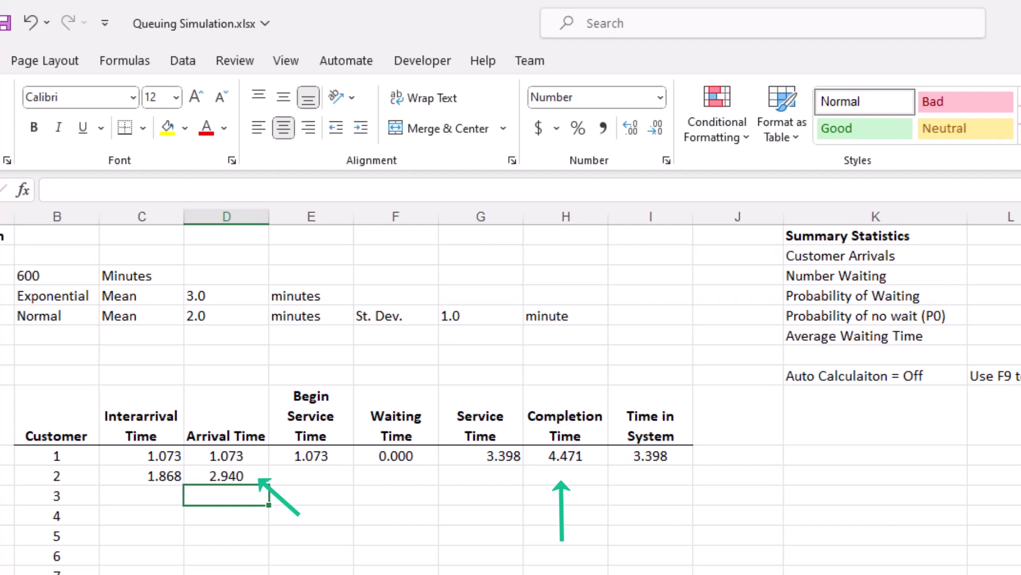
- Calculate the second customer's begin service time in E11 with the formula =IF(D11>H10,D11,H10)
click(297, 477)
text(=)
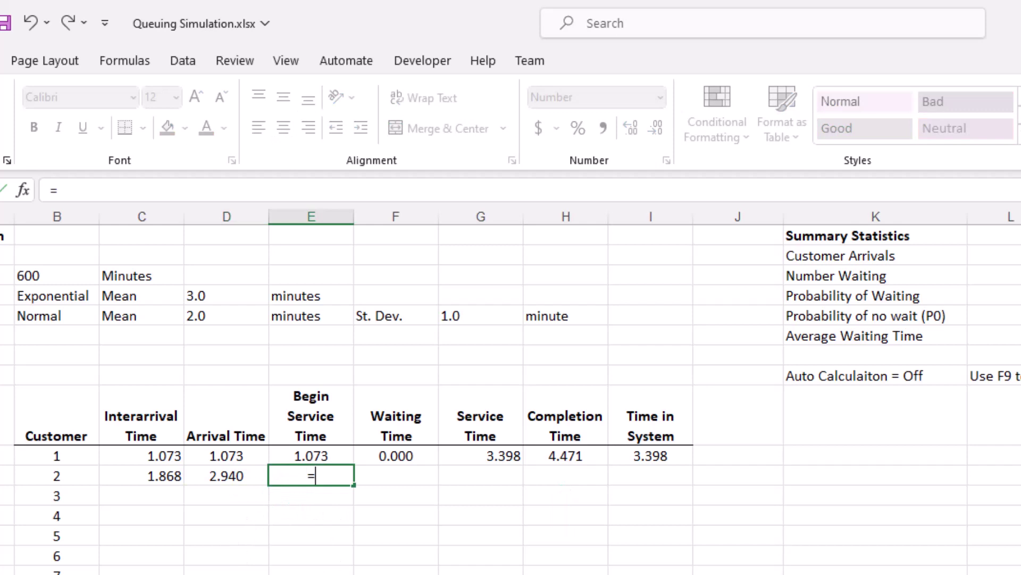
text(if()
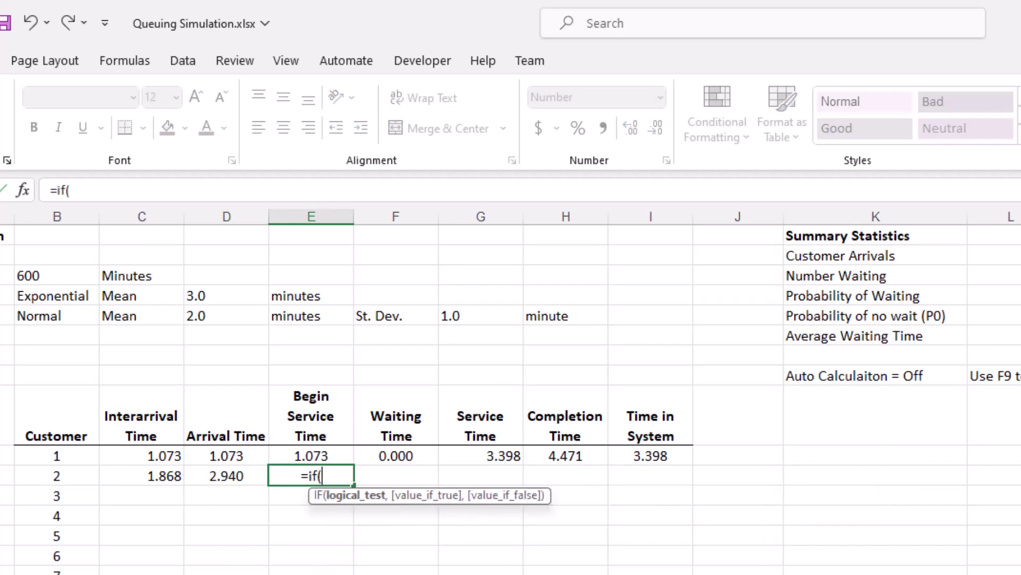
click(222, 479)
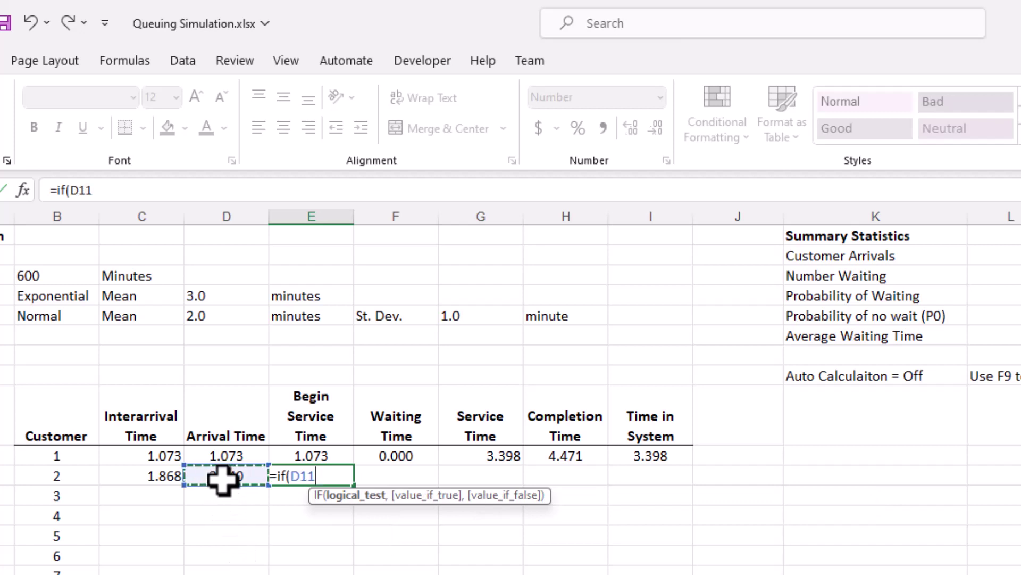
text(>)
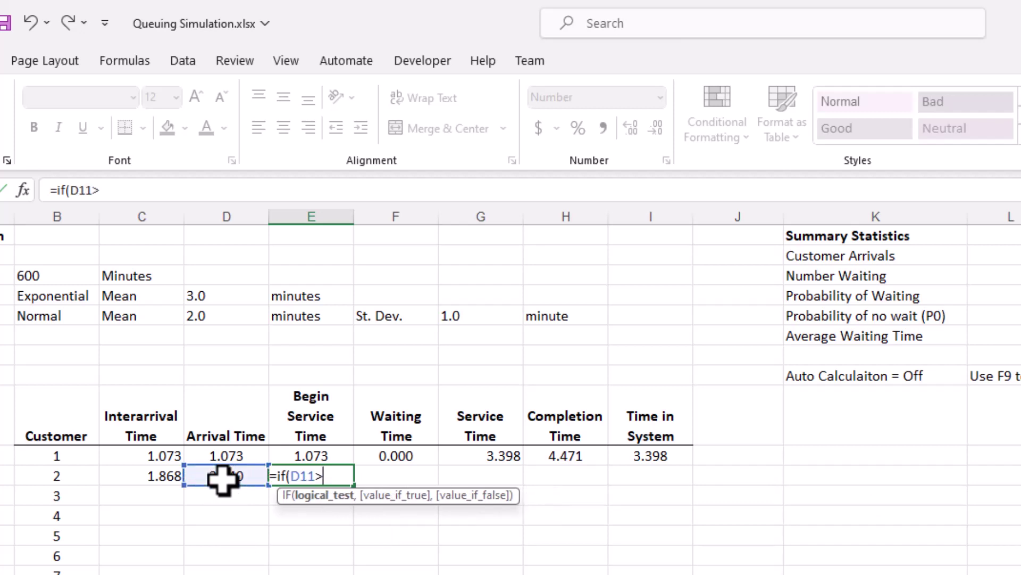
click(565, 456)
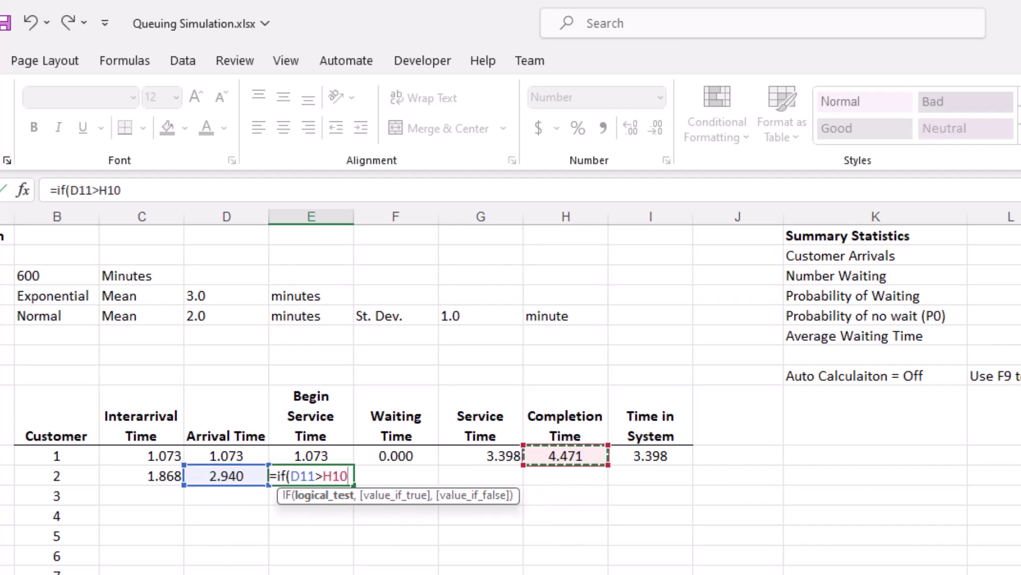
text(,)
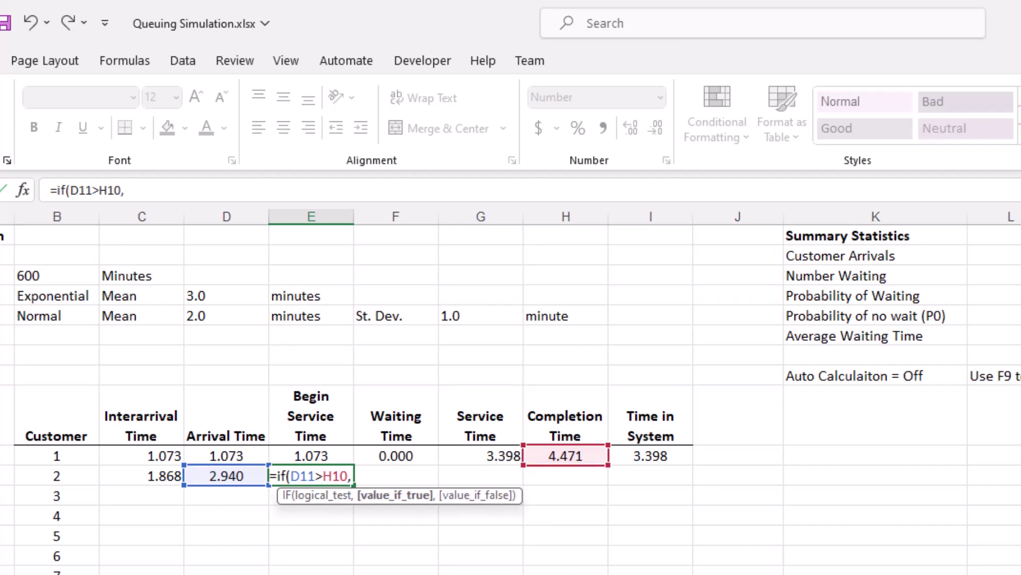
click(229, 476)
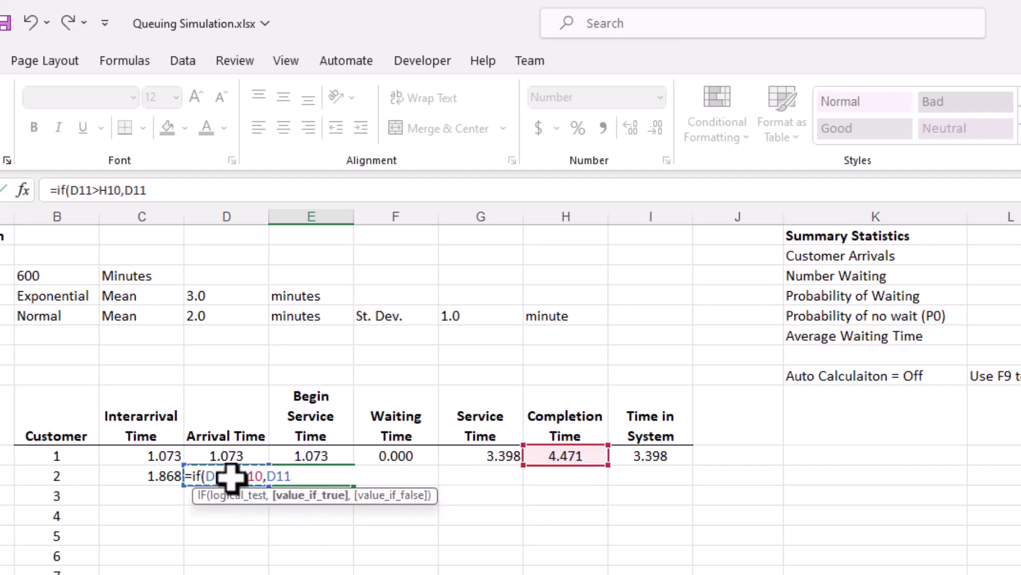
text(,)
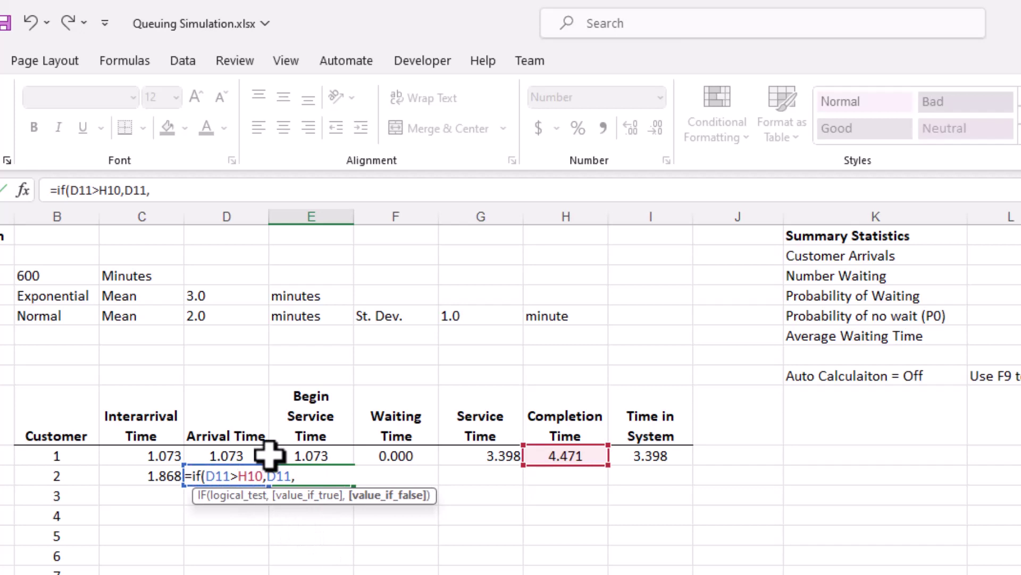
click(565, 456)
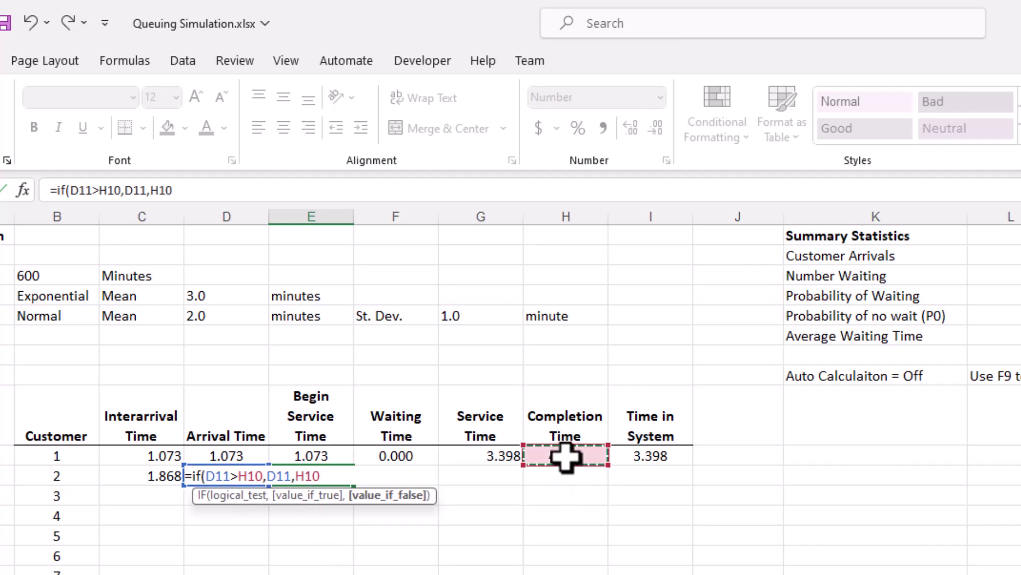
text())
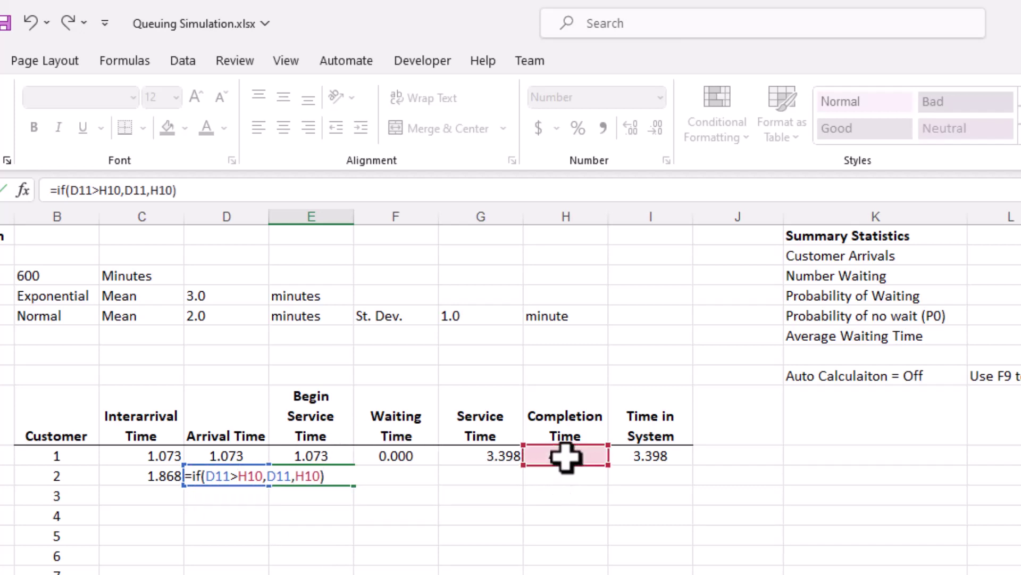
key(Return)
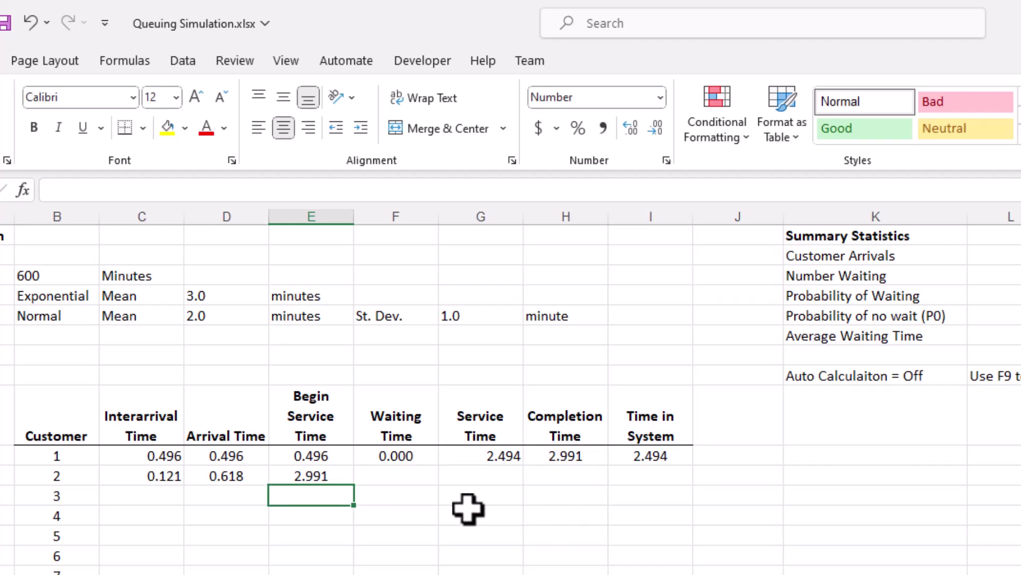
- Fill the first customer's waiting time and service time formulas from F10 and G10 down to row 11
click(396, 474)
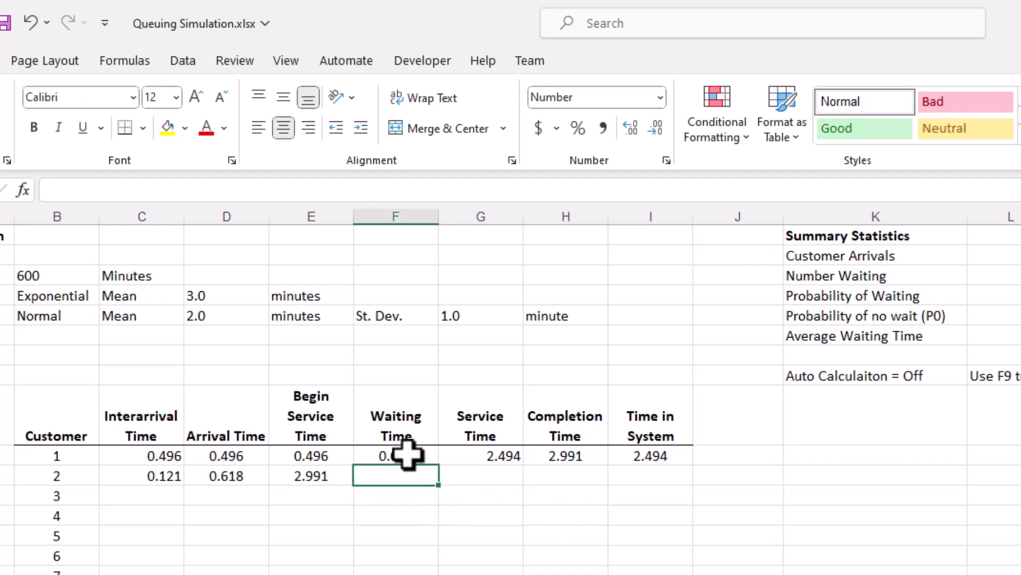
click(406, 455)
drag(438, 465, 442, 480)
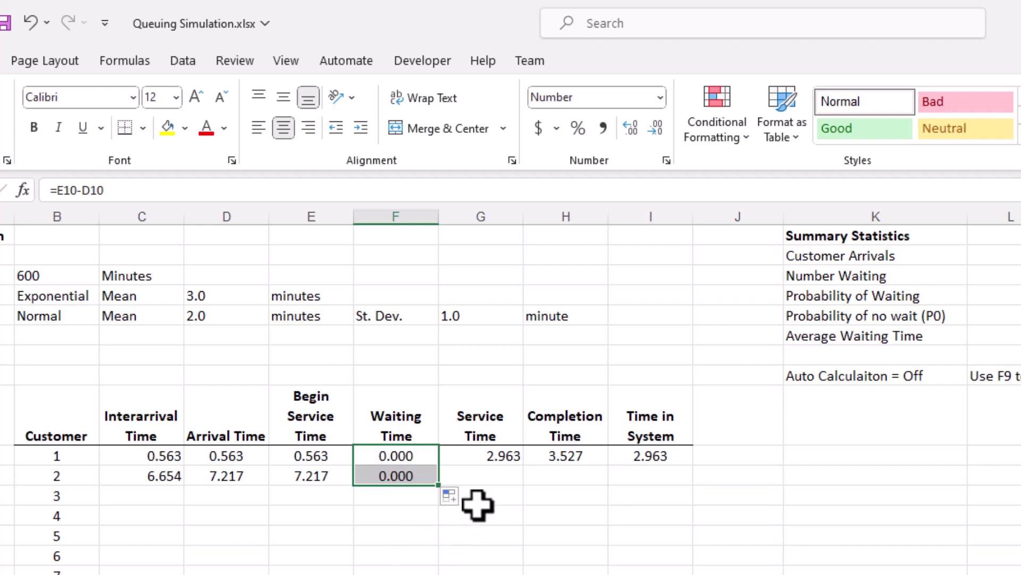
click(512, 462)
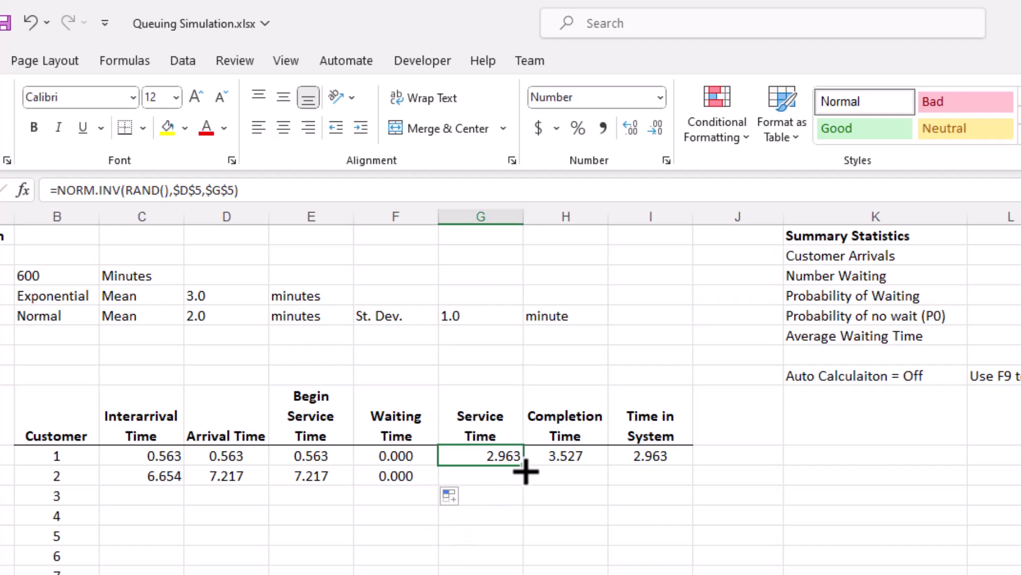
drag(525, 472, 527, 487)
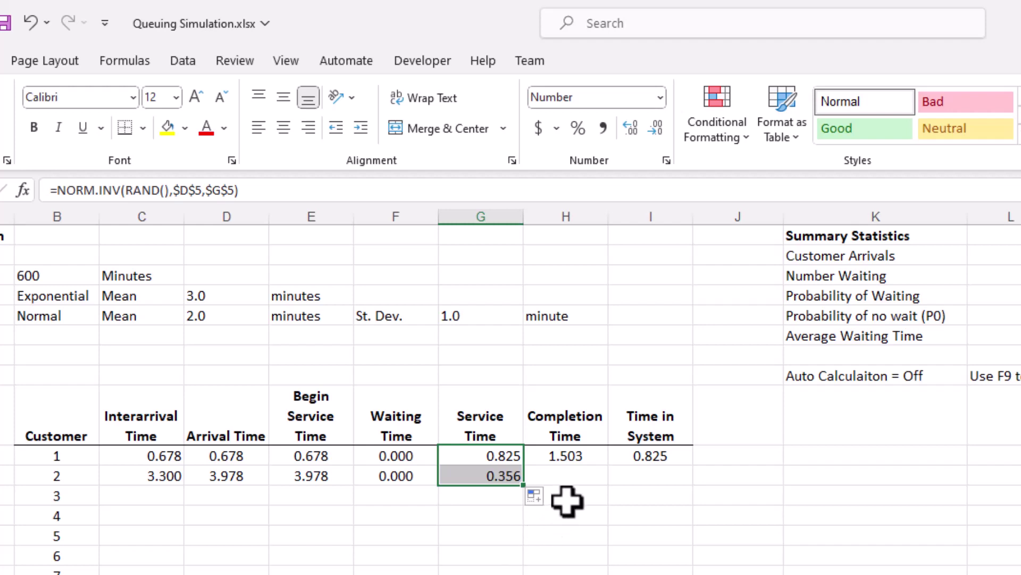
- Fill the completion time and time in system formulas from H10 and I10 down to row 11
click(583, 457)
drag(611, 470, 606, 492)
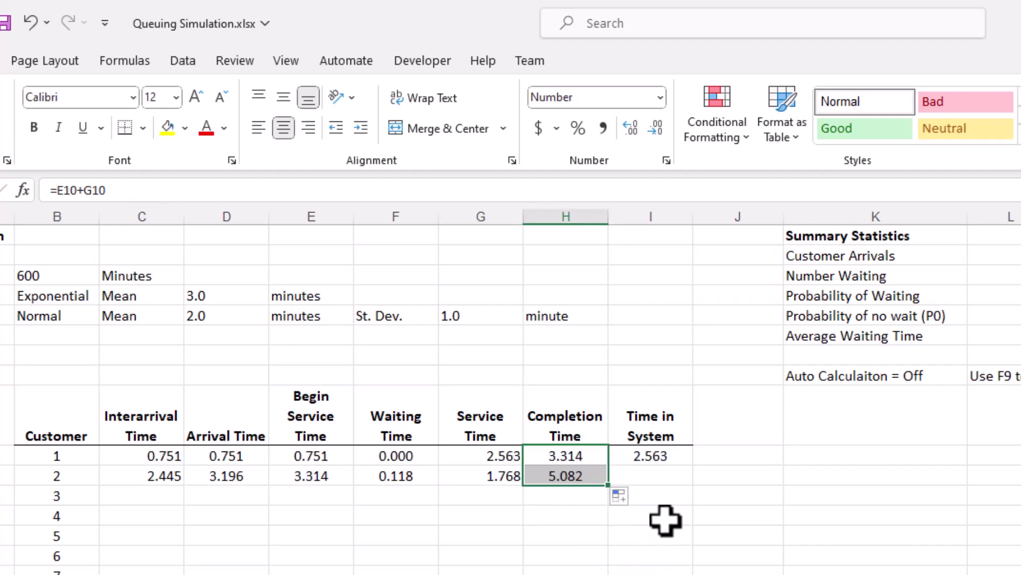
click(672, 458)
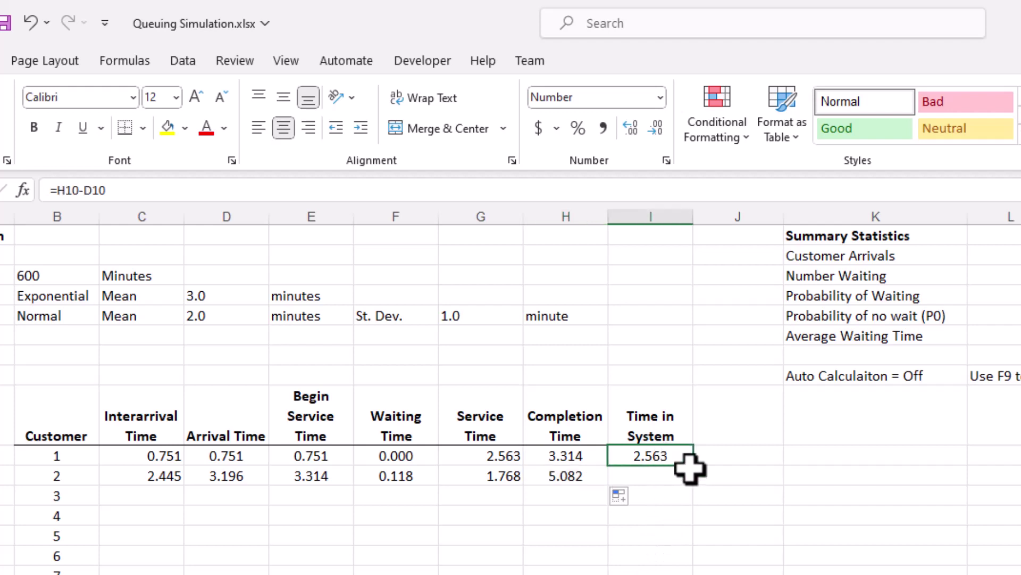
drag(693, 465, 699, 486)
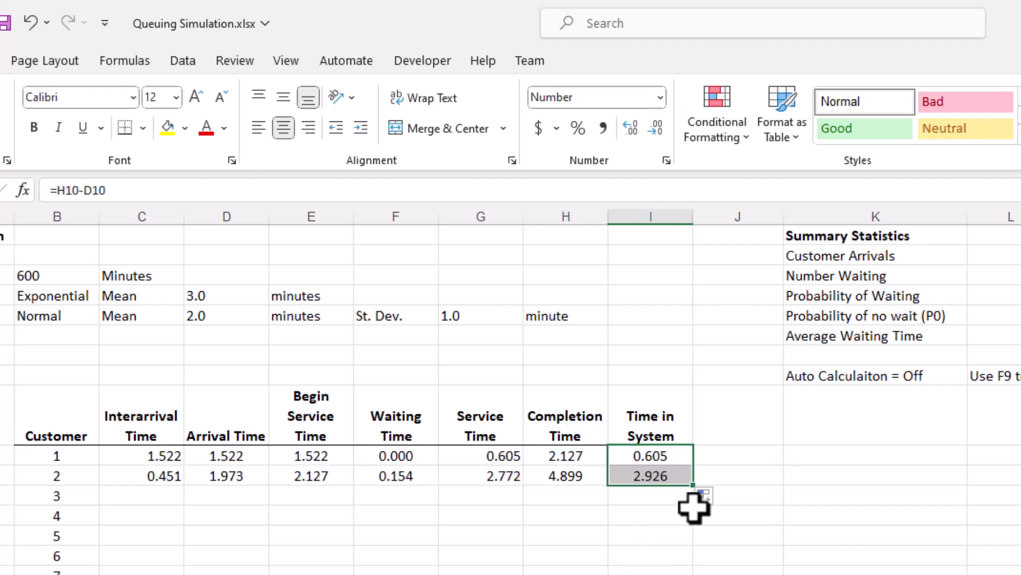
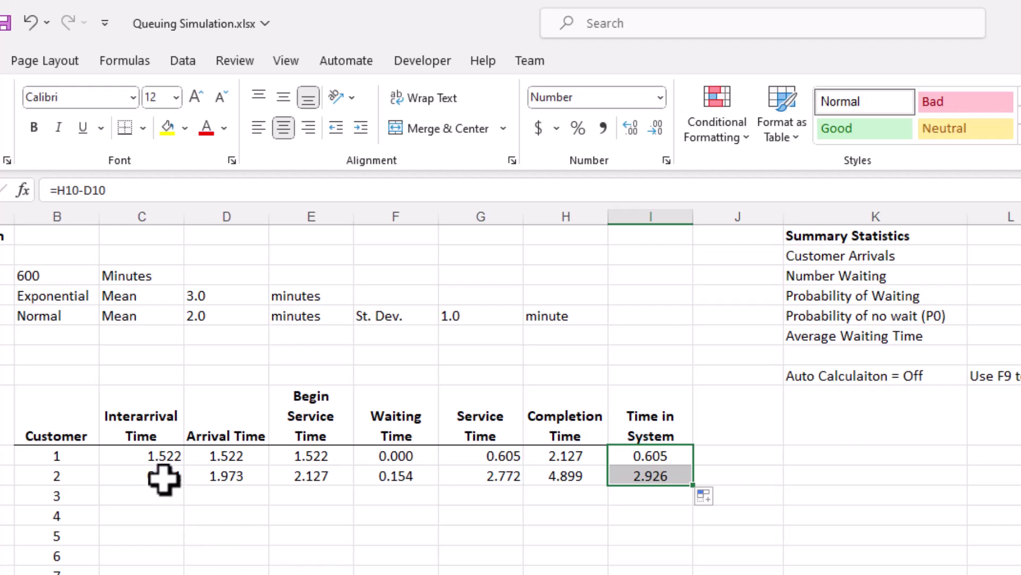
- Fill the second customer's formulas in C11:I11 down through row 259 for all 250 customers
click(165, 477)
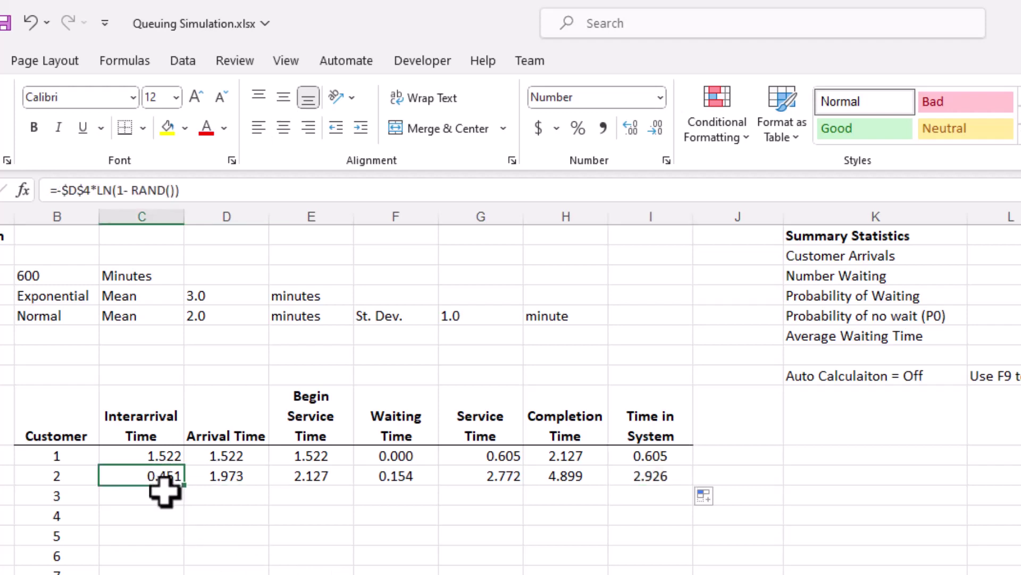
key(shift+Right)
key(shift+Right)
key(shift+Right)
key(shift+Right)
key(shift+Right)
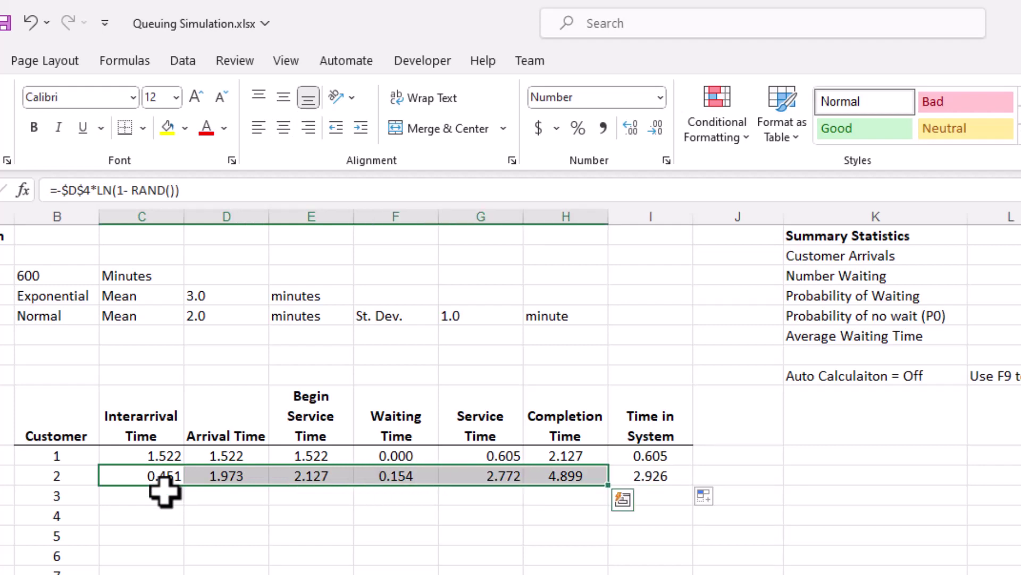
key(shift+Right)
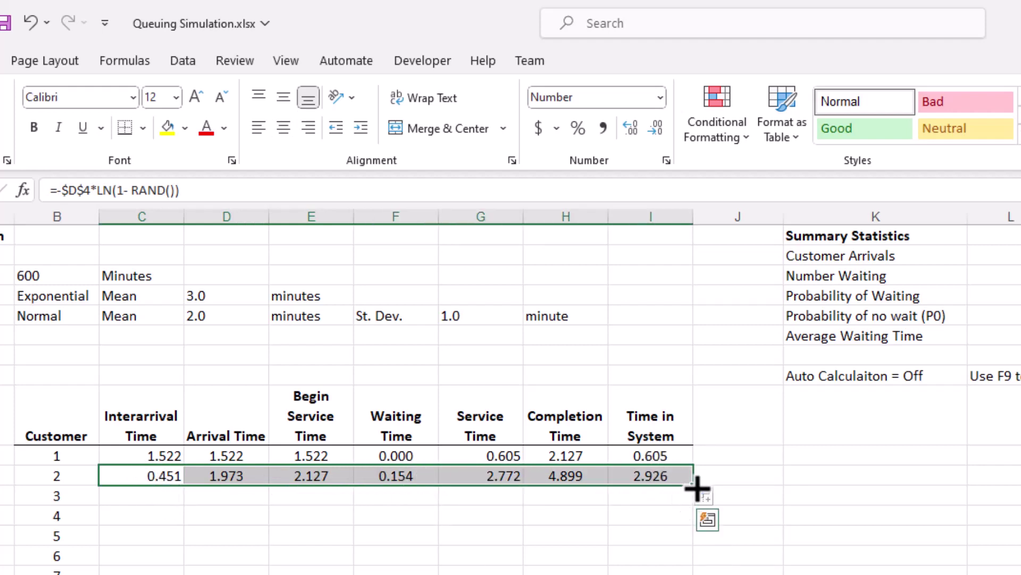
drag(697, 488, 689, 574)
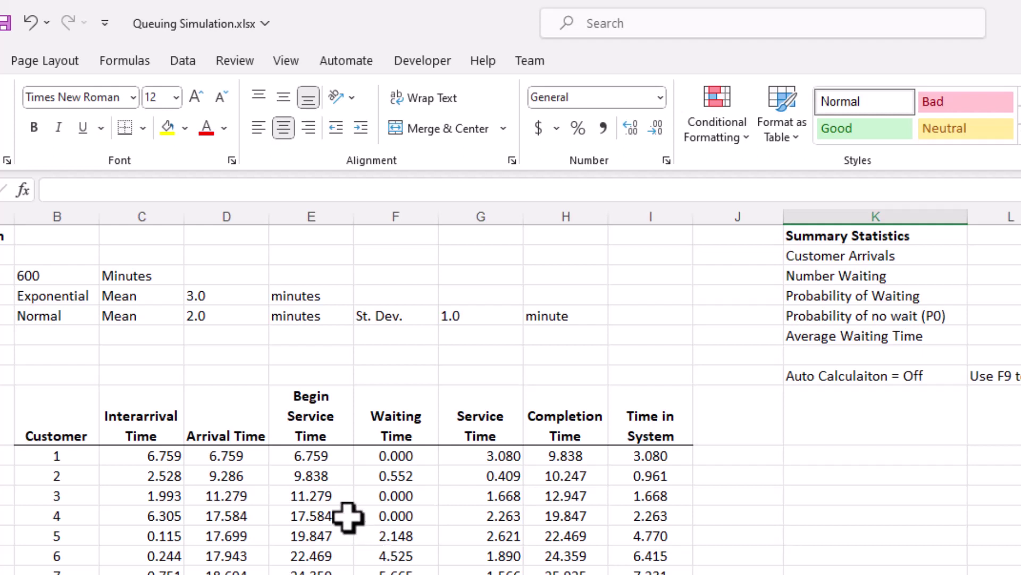
- Check the arrival times down to the last customer and enter 250 as the Customer Arrivals in L2
click(239, 456)
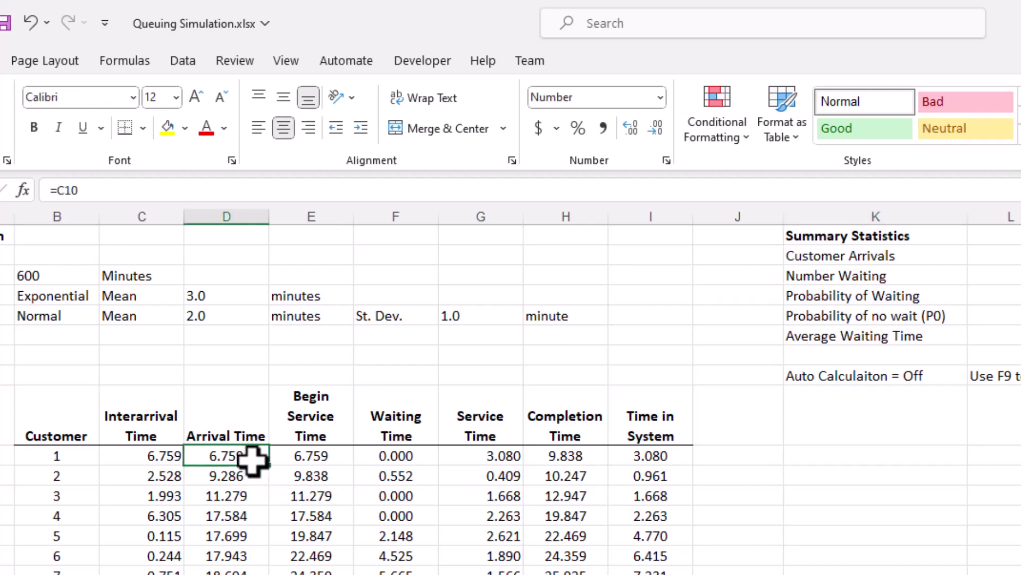
key(ctrl+Down)
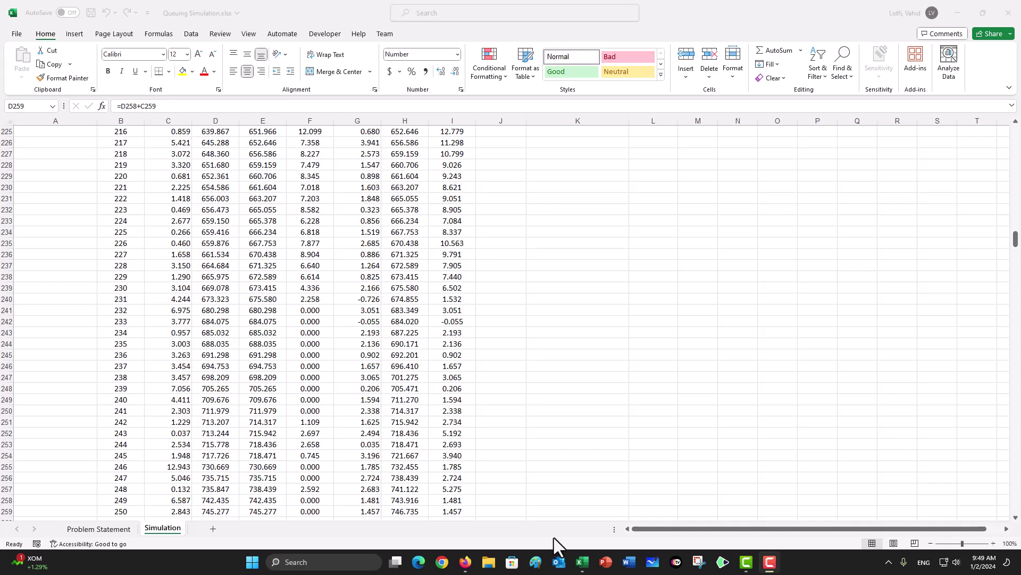
click(553, 538)
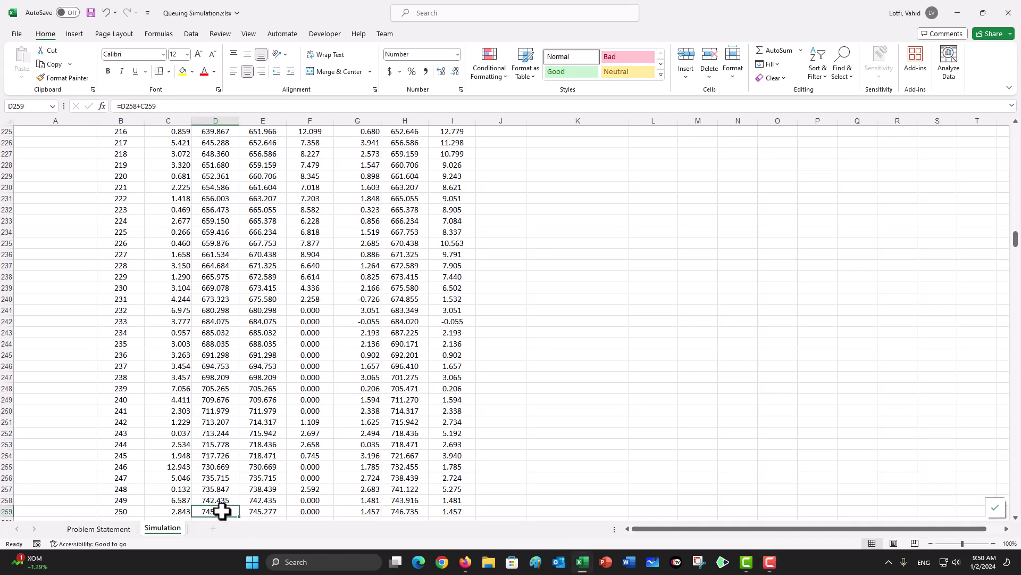
key(ctrl+Up)
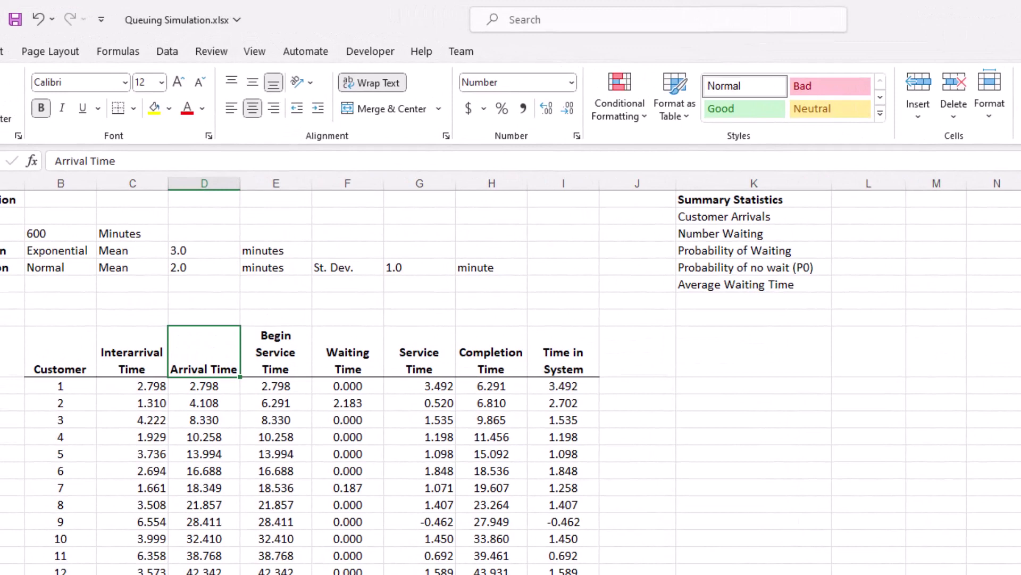
click(869, 216)
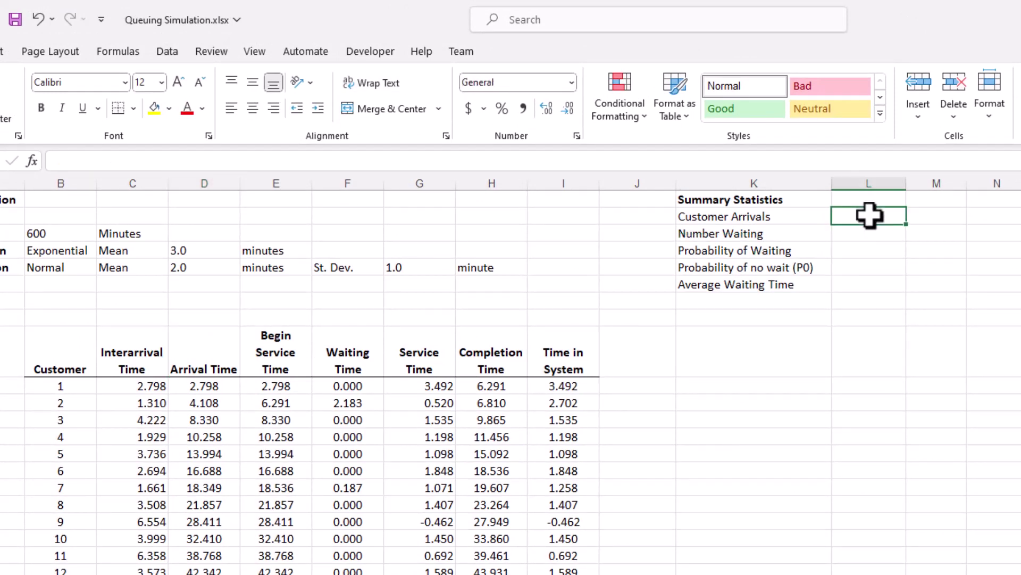
text(250)
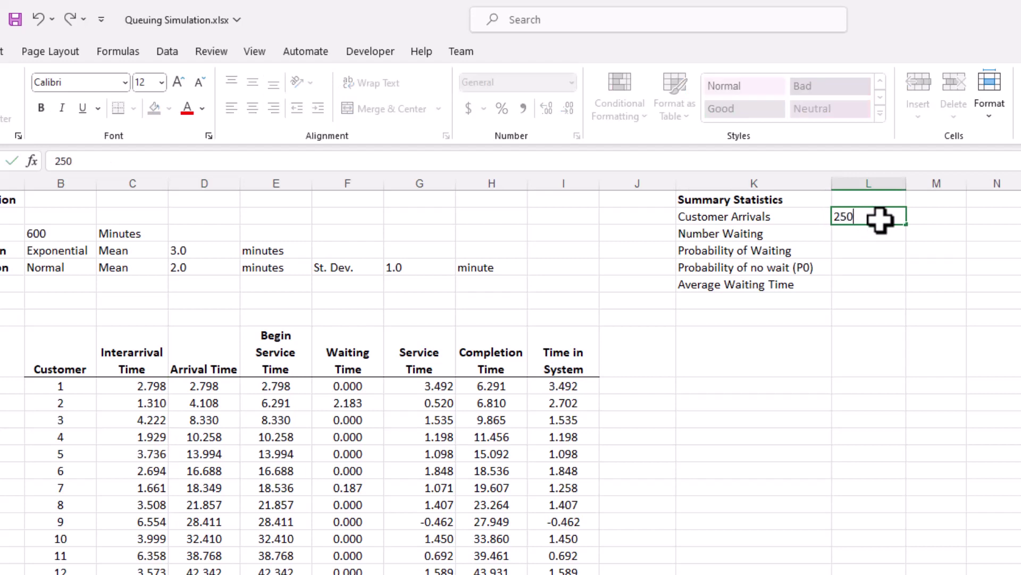
key(Return)
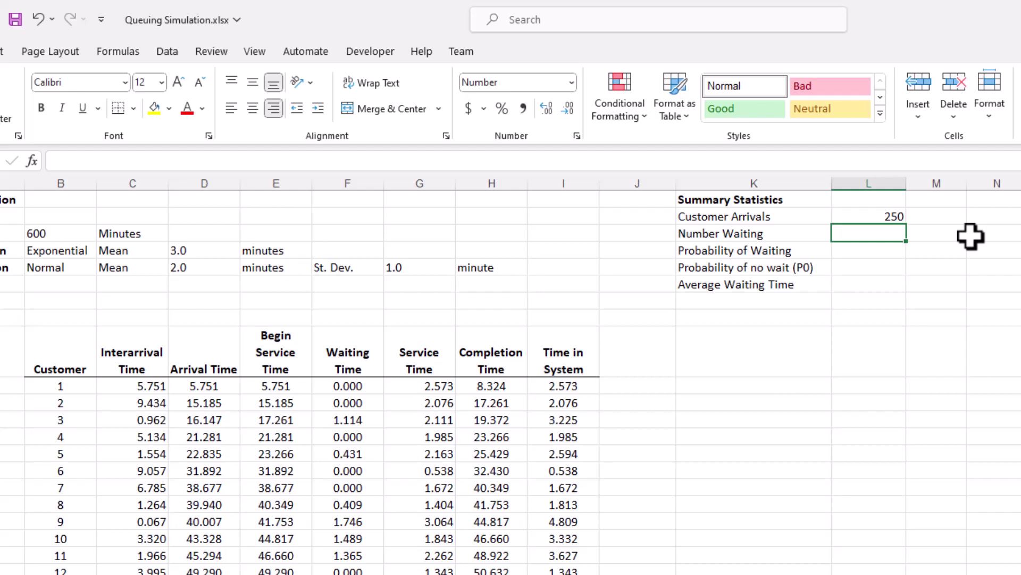
- Compute Number Waiting in L3 by counting the waiting times above zero with =COUNTIF(F10:F259,">0")
text(=c)
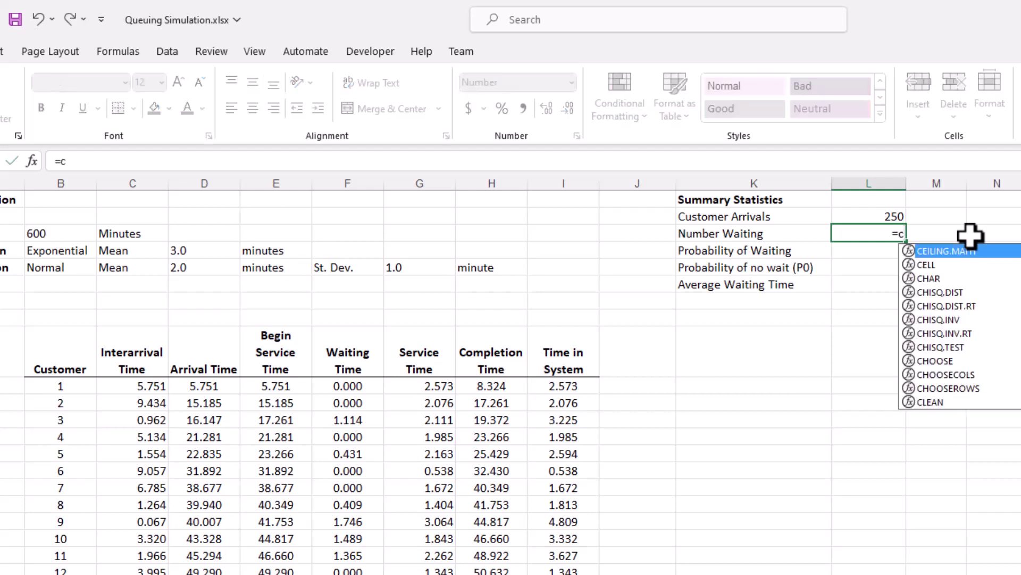
text(ountif()
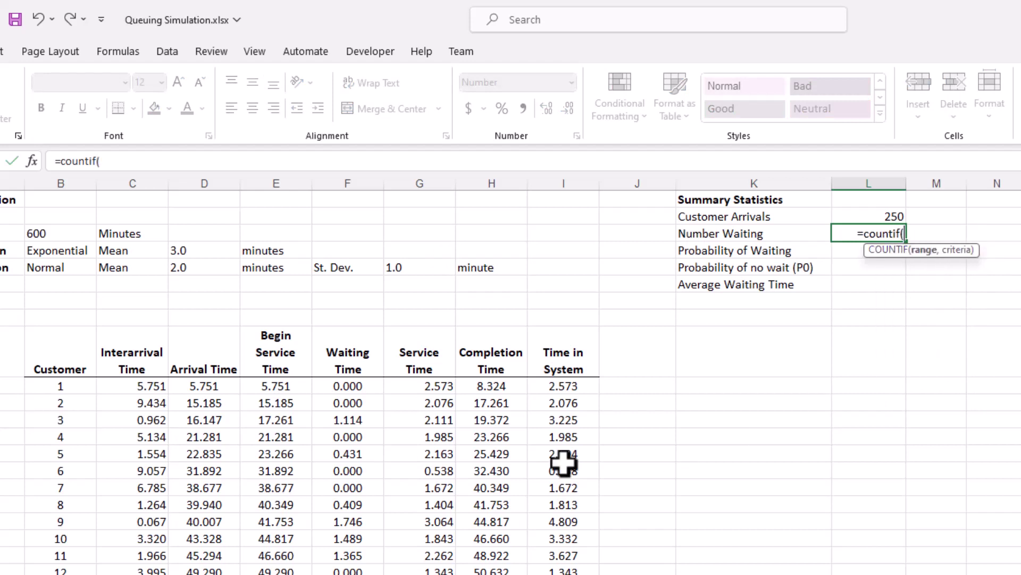
click(364, 388)
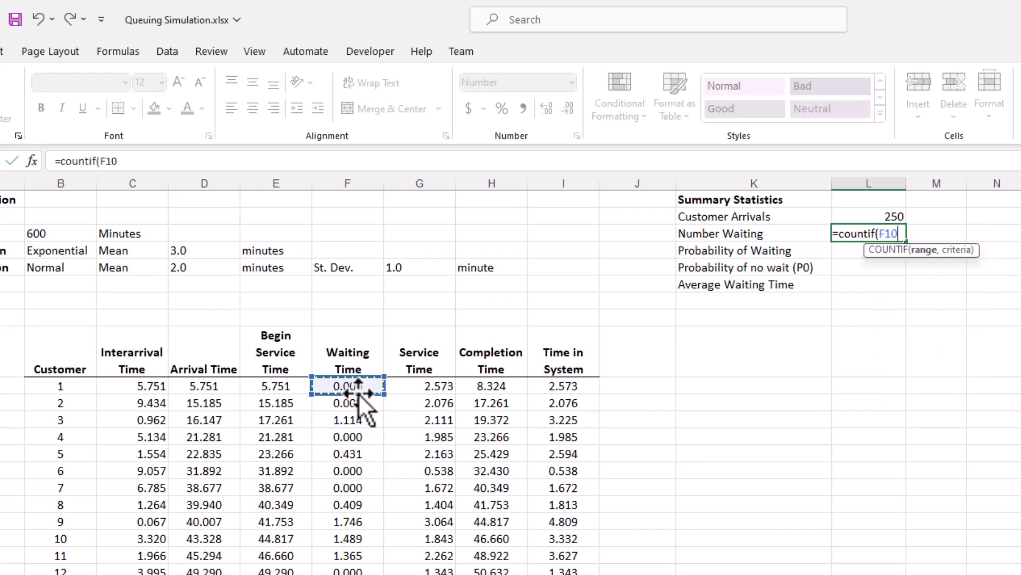
key(ctrl+shift+Down)
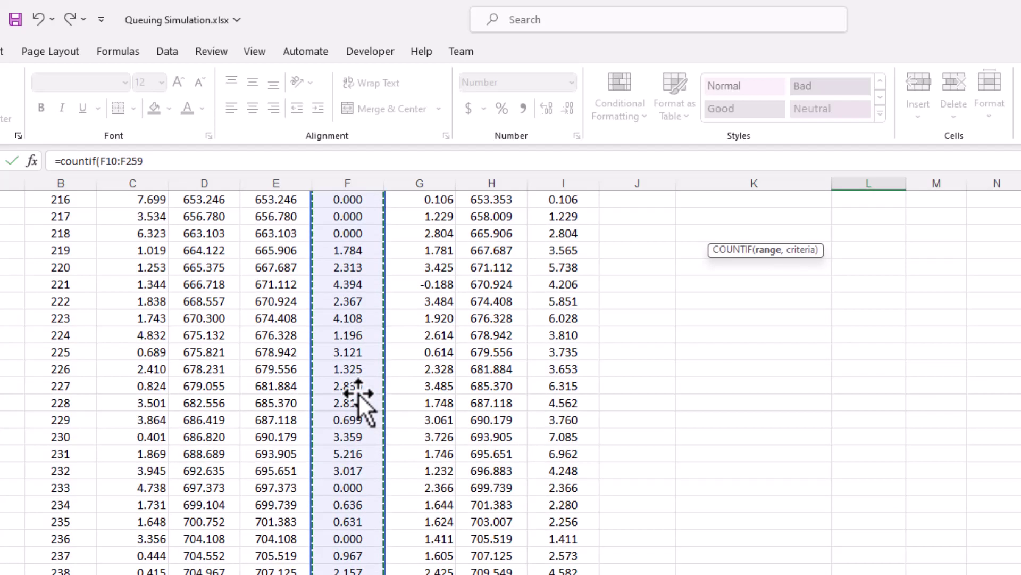
text(,)
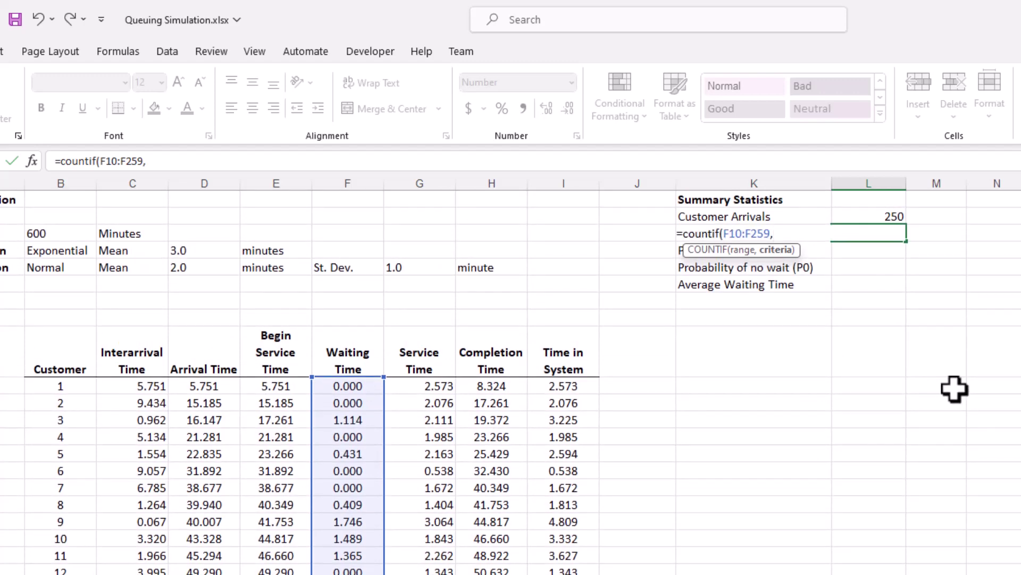
text(">0"))
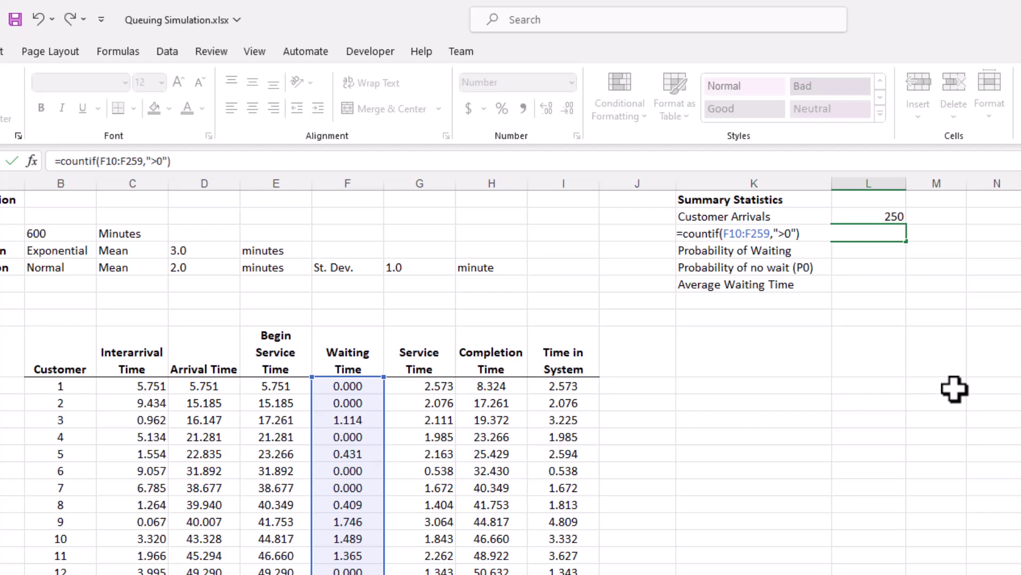
key(Return)
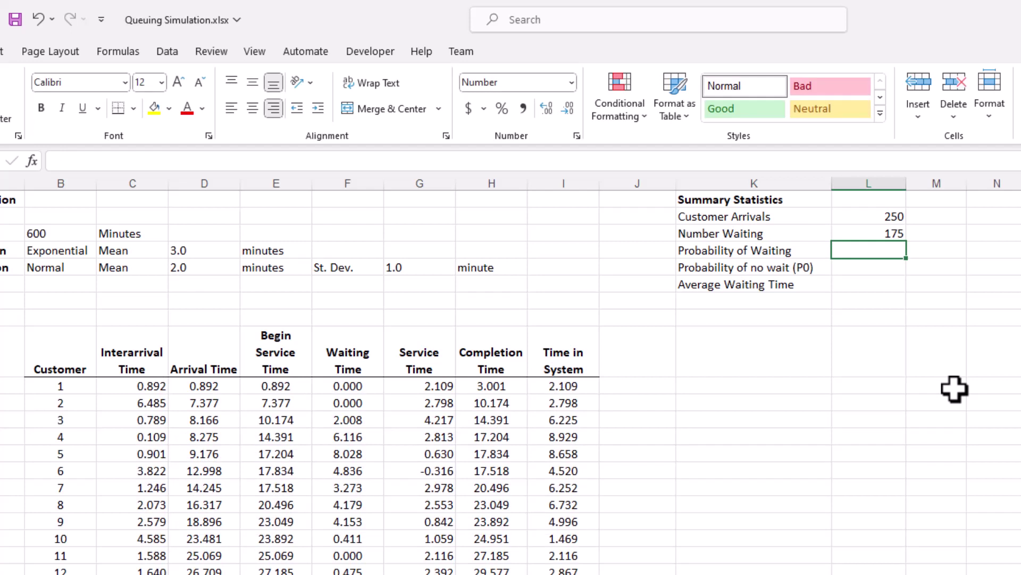
- Compute Probability of Waiting in L4 as Number Waiting divided by Customer Arrivals, =L3/L2
text(=)
key(Up)
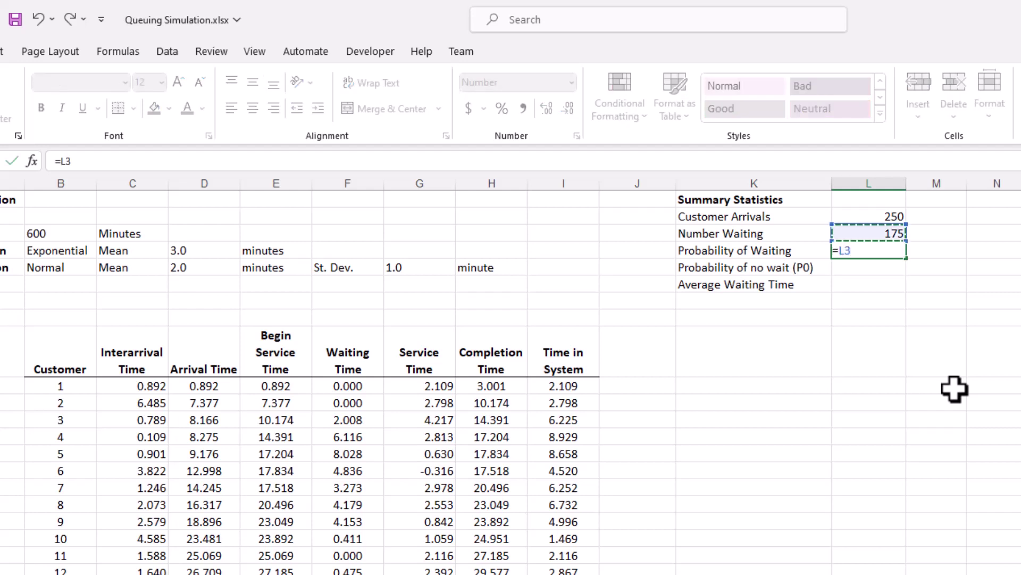
text(/)
key(Up)
key(Up)
key(Return)
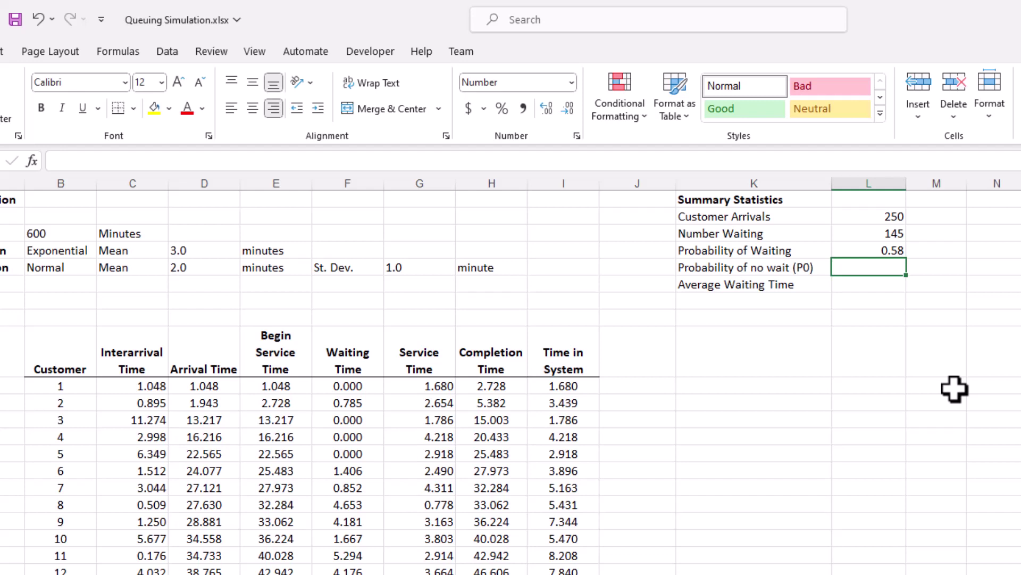
- Compute Probability of no wait (P0) in L5 as the complement of the waiting probability, =1-L4
text(=1-)
key(Up)
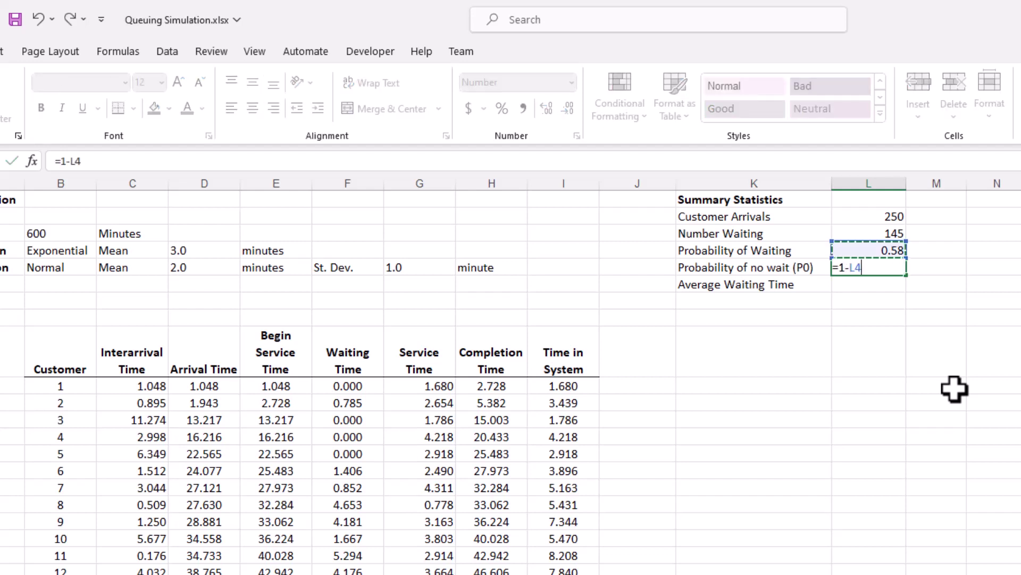
key(Return)
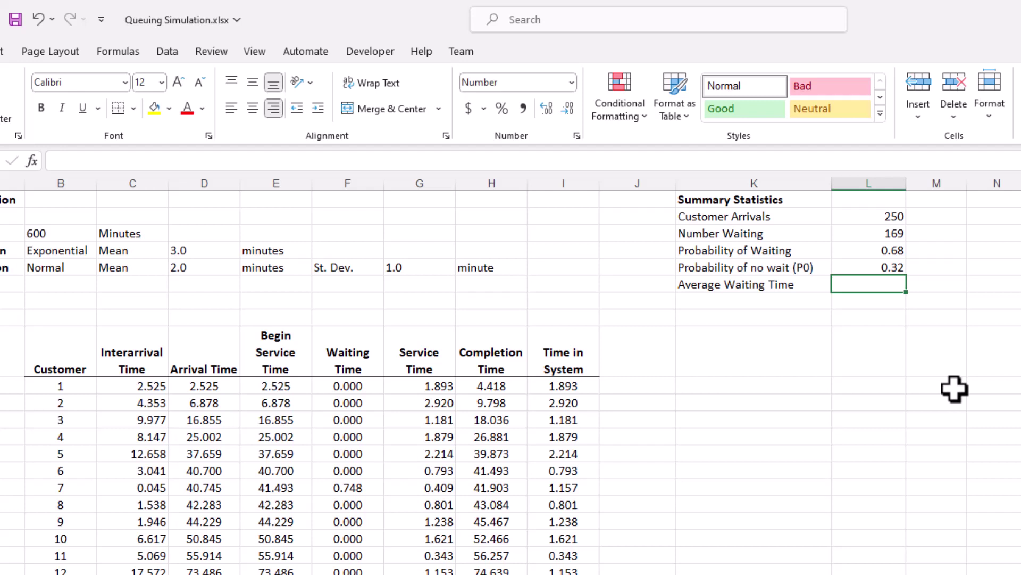
- Compute Average Waiting Time in L6 over all 250 customers with =AVERAGE(F10:F259)
text(=)
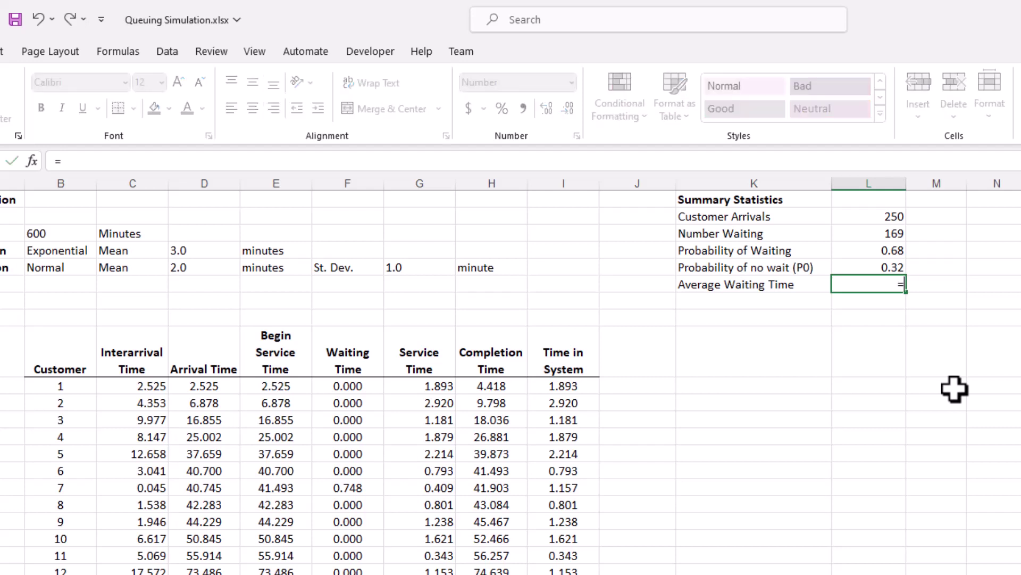
text(averag)
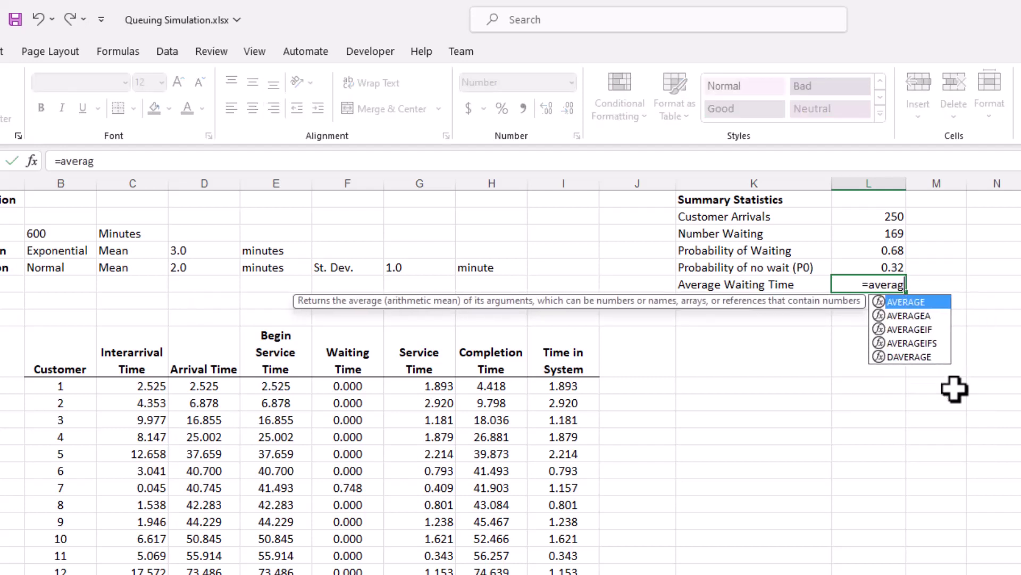
text(e()
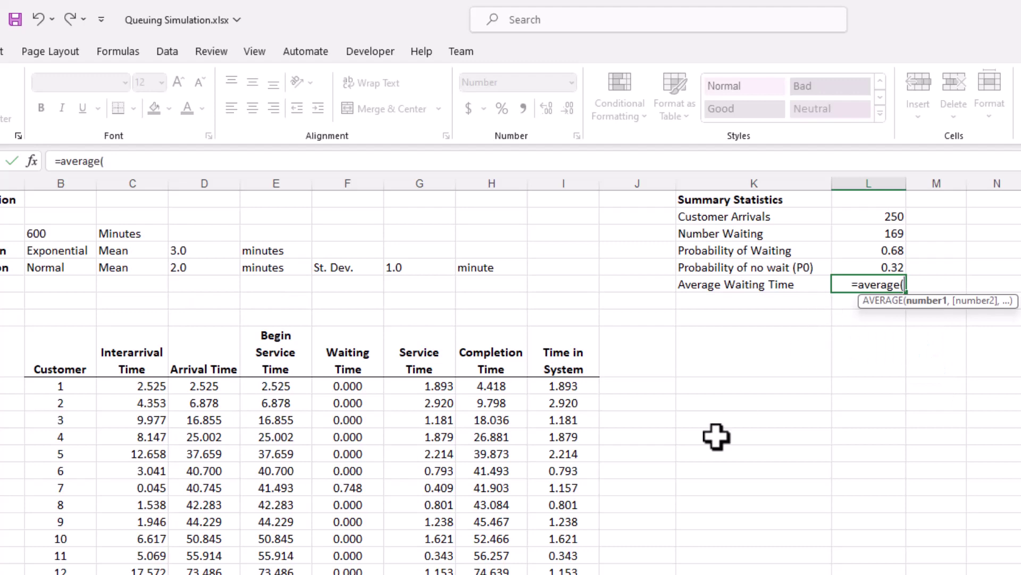
click(361, 385)
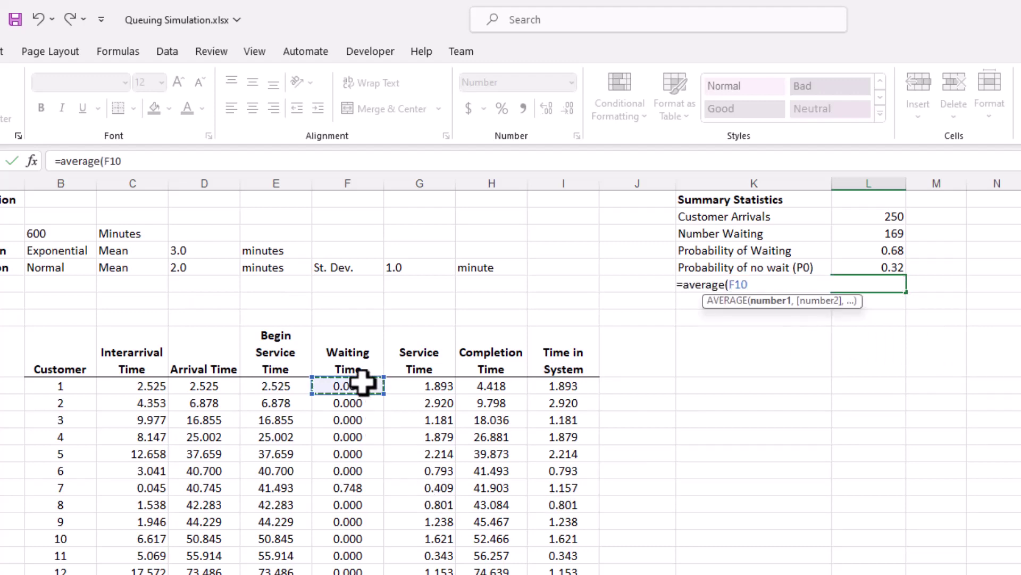
key(ctrl+shift+Down)
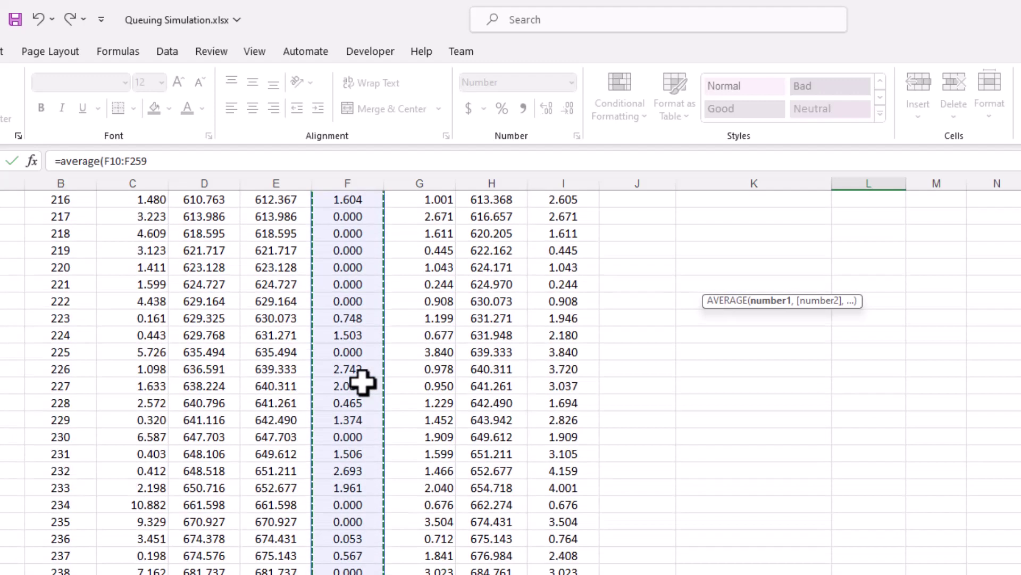
text())
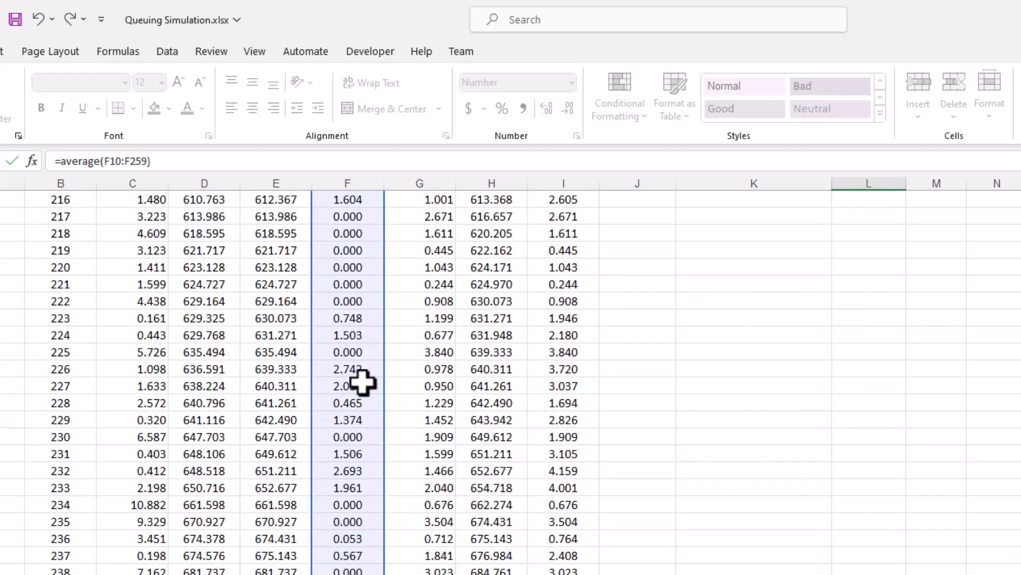
key(Return)
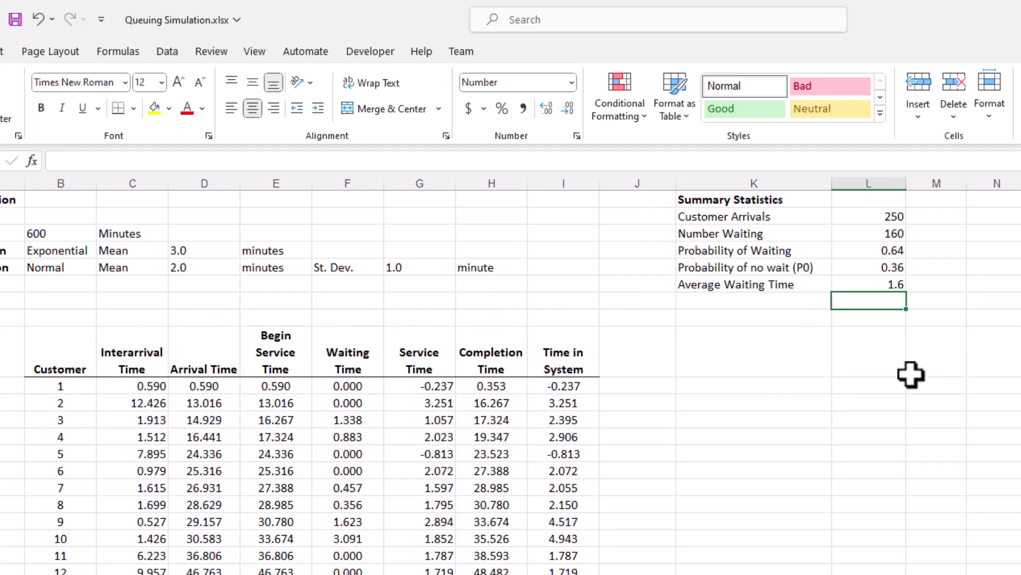
- Set the mean of the normal service time distribution in D5 to 1.75 minutes
key(alt+Tab)
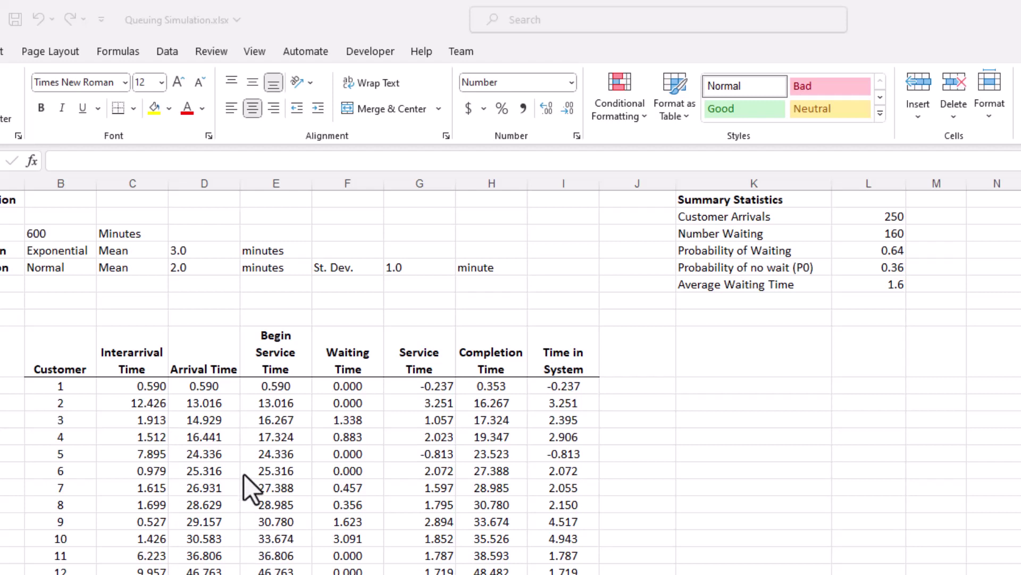
click(198, 269)
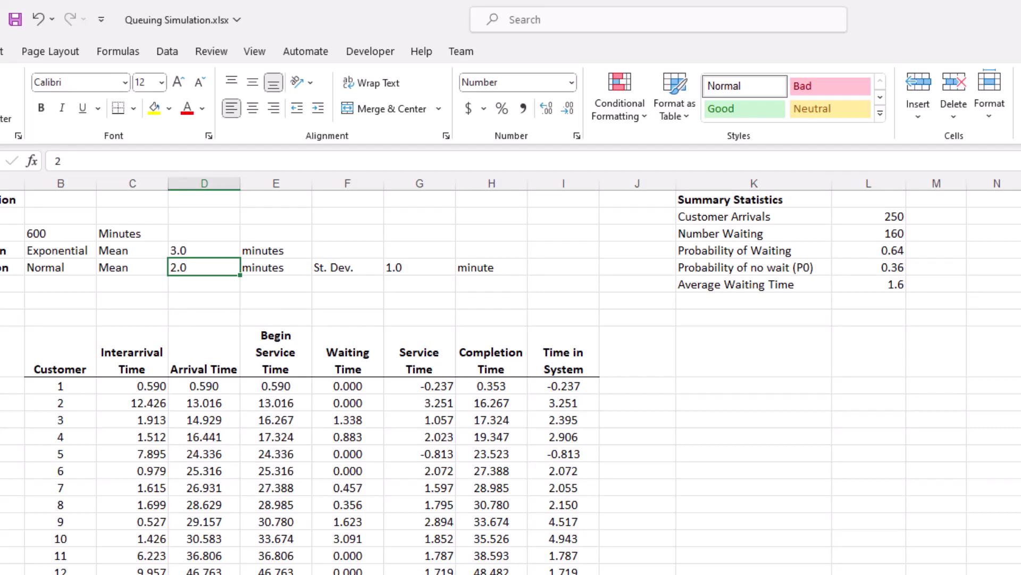
text(1.75)
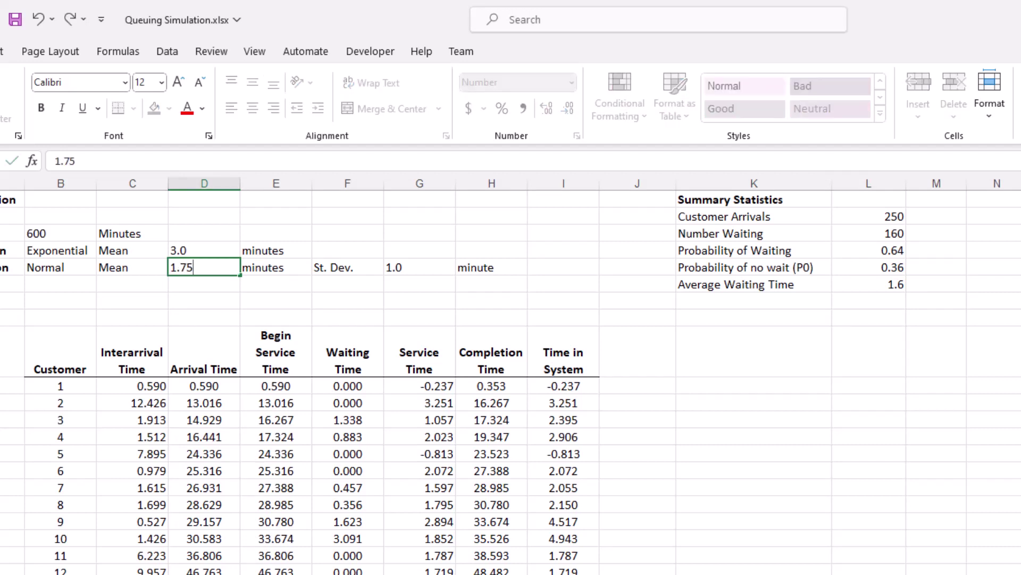
key(Return)
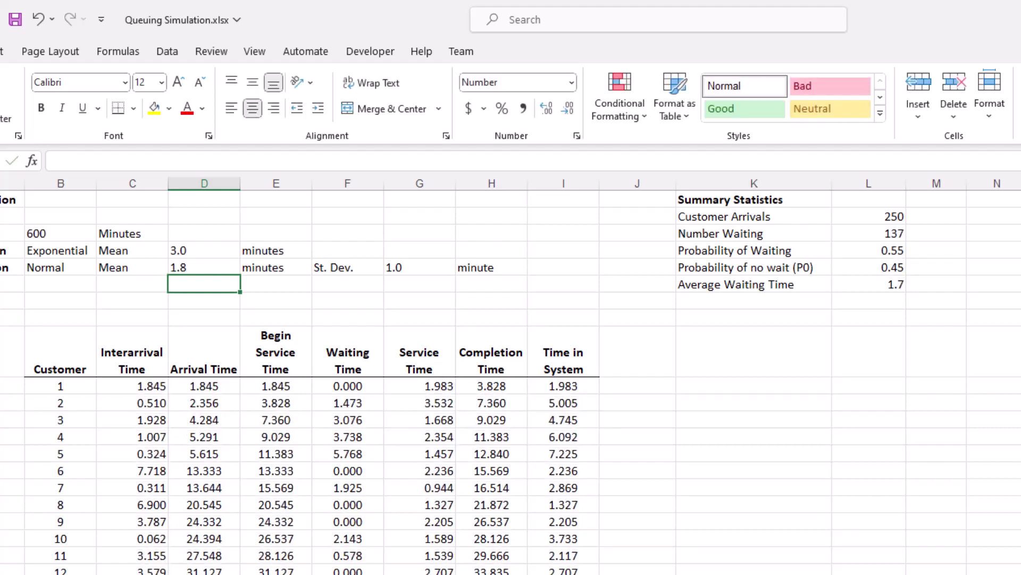